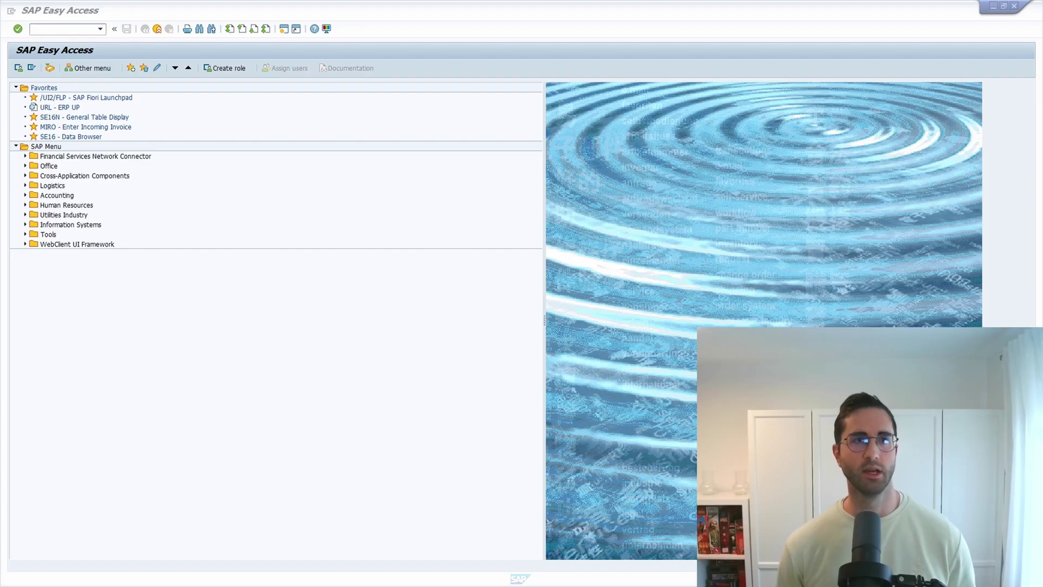
# - Open the Analyze Application Log transaction with the command /nslg1
pyautogui.click(479, 409)
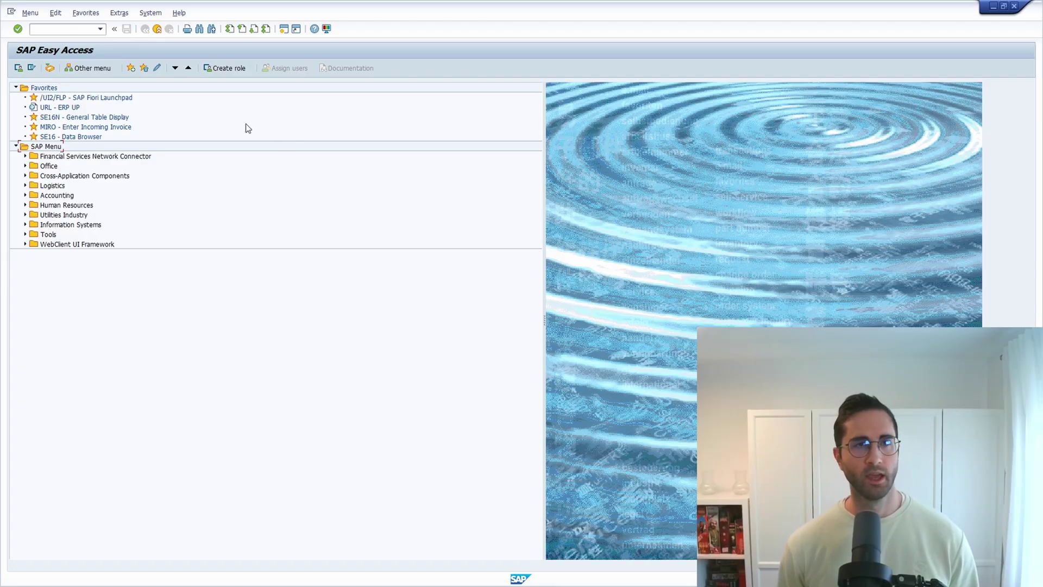
pyautogui.click(57, 28)
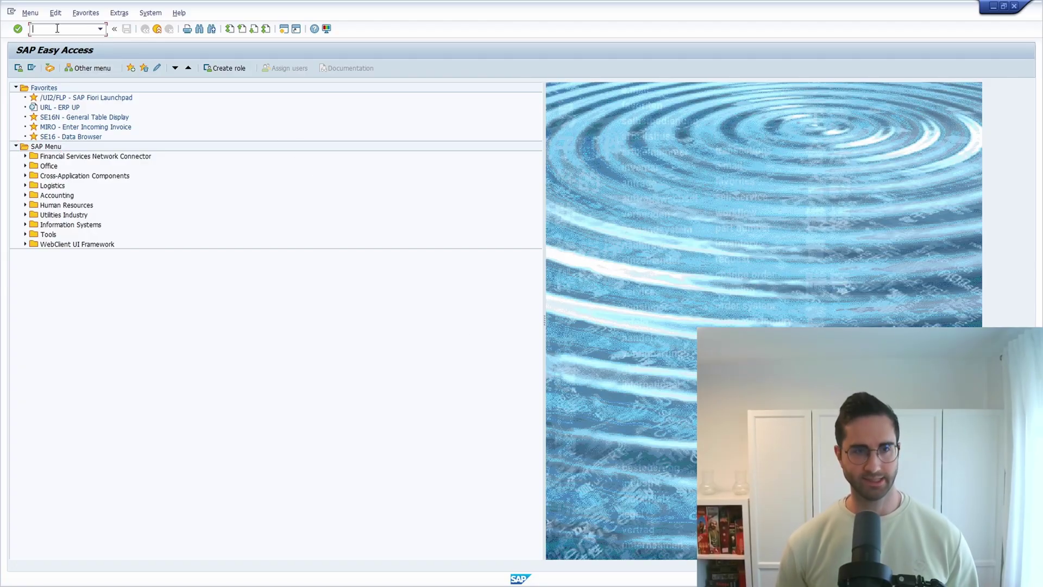
pyautogui.write('/nslg1')
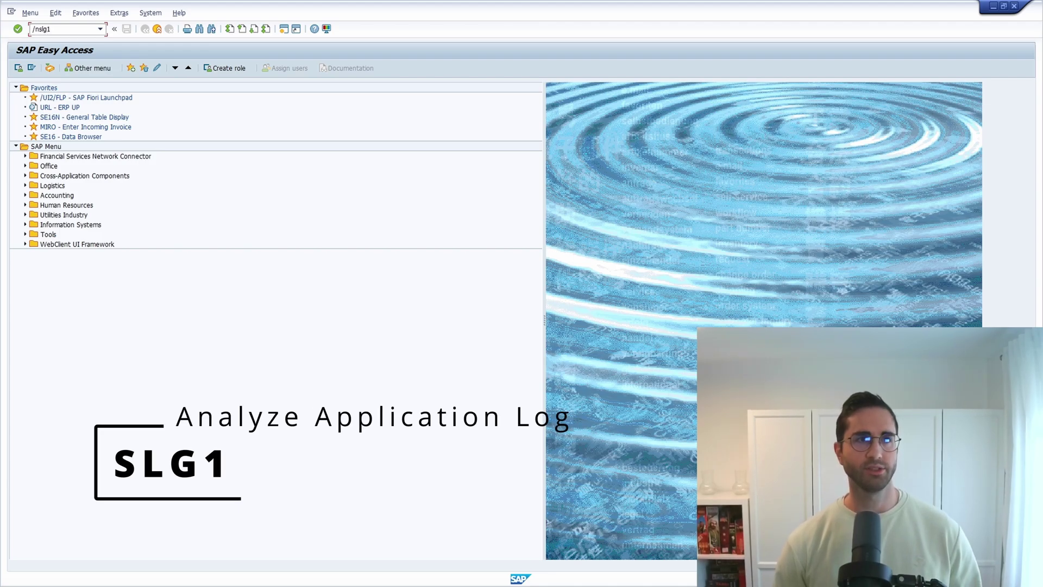
pyautogui.press('Return')
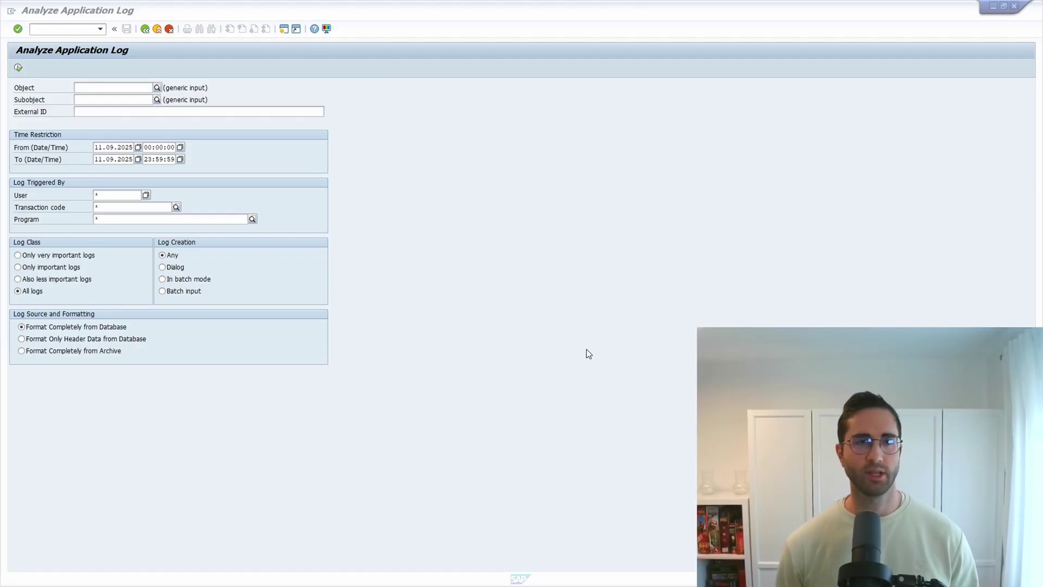
# - Examine the log selection criteria: object, subobject, external ID, date and time range, user, transaction code and program
pyautogui.click(487, 238)
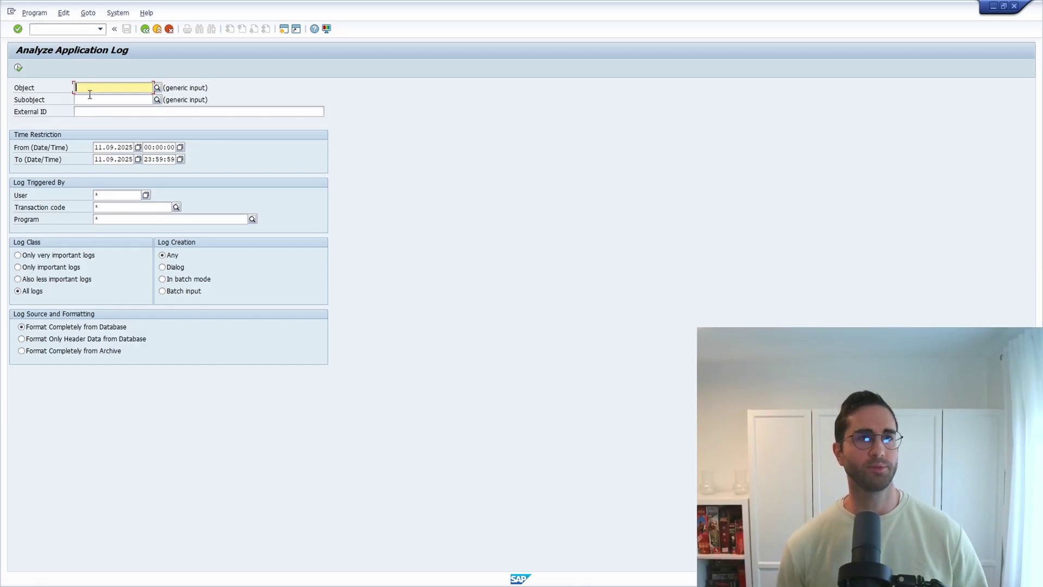
pyautogui.click(89, 100)
pyautogui.click(90, 112)
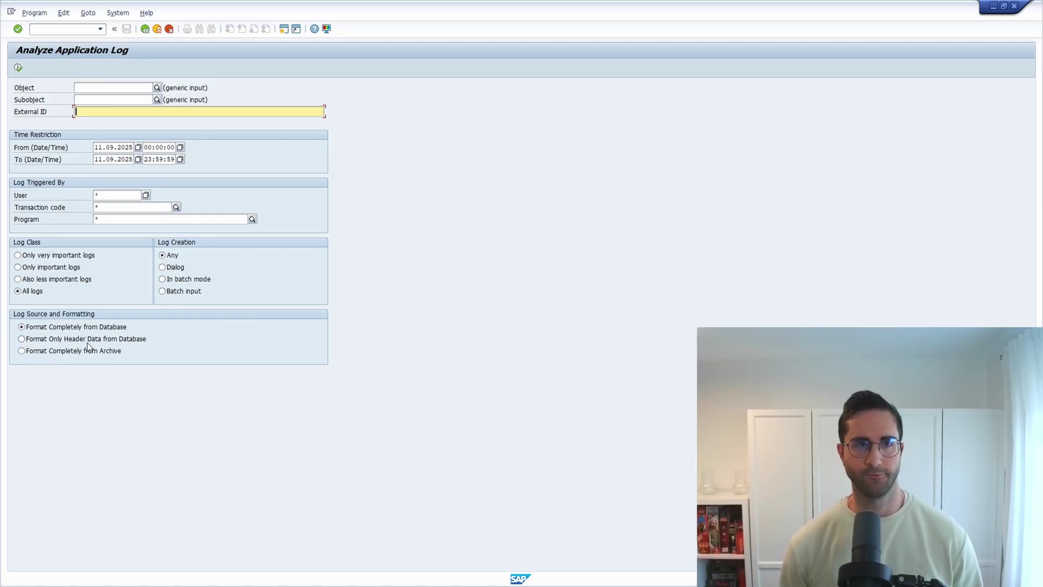
pyautogui.click(111, 87)
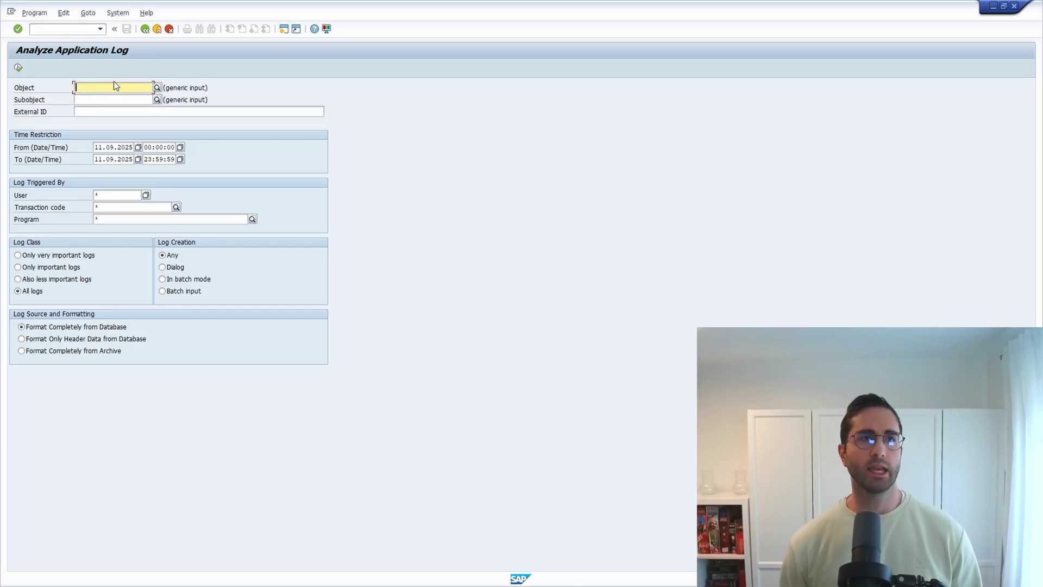
pyautogui.click(89, 100)
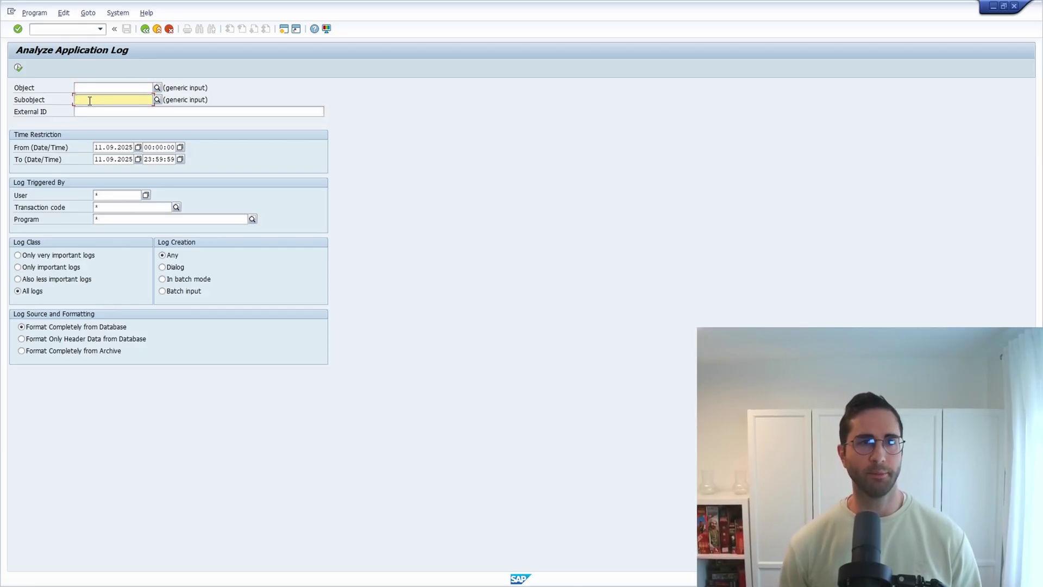
pyautogui.click(103, 148)
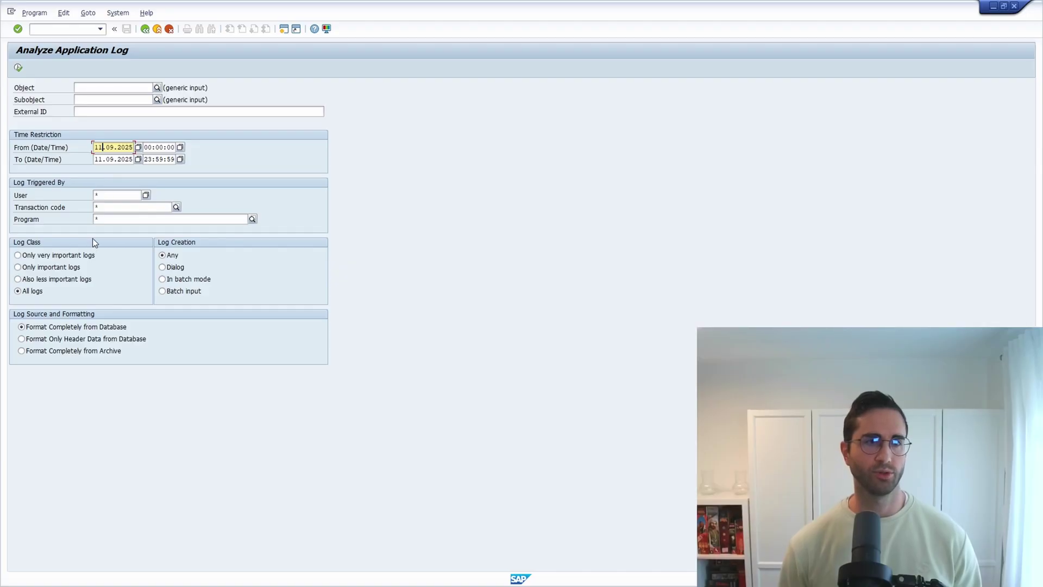
pyautogui.click(109, 199)
pyautogui.click(111, 207)
pyautogui.click(117, 218)
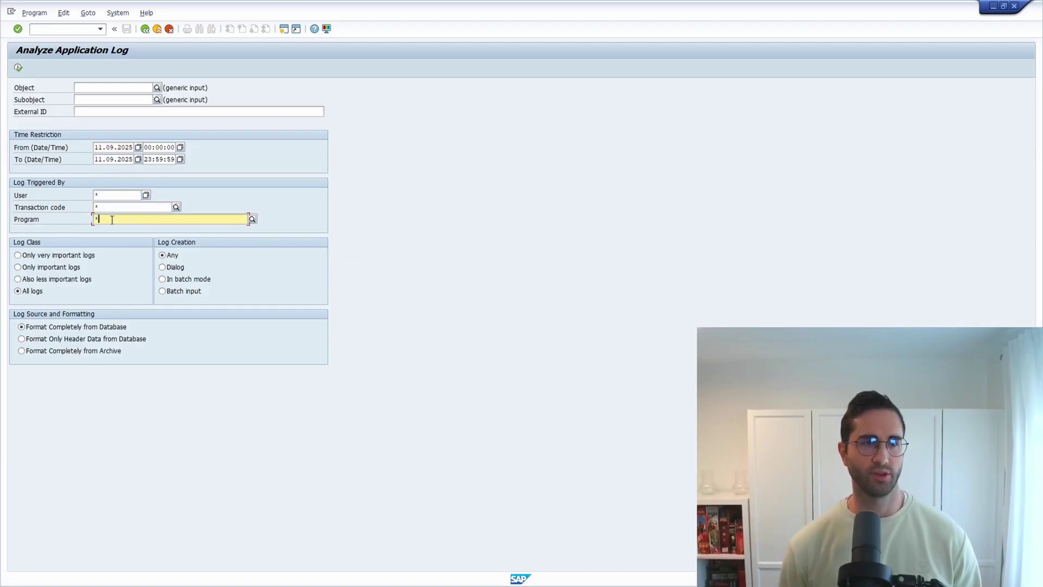
pyautogui.click(109, 89)
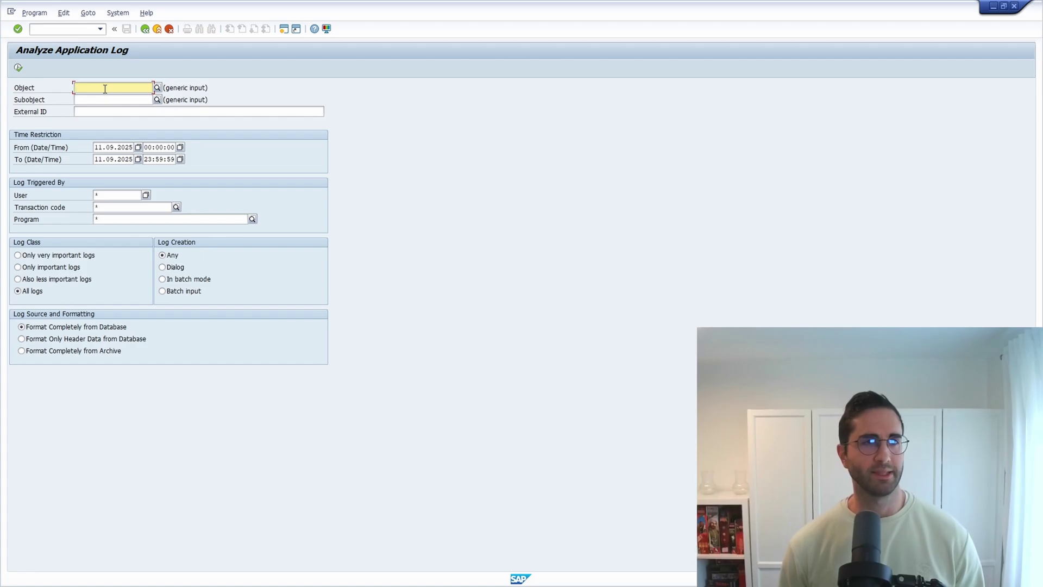
# - Browse the list of possible values for the log object and close it without choosing one
pyautogui.click(157, 88)
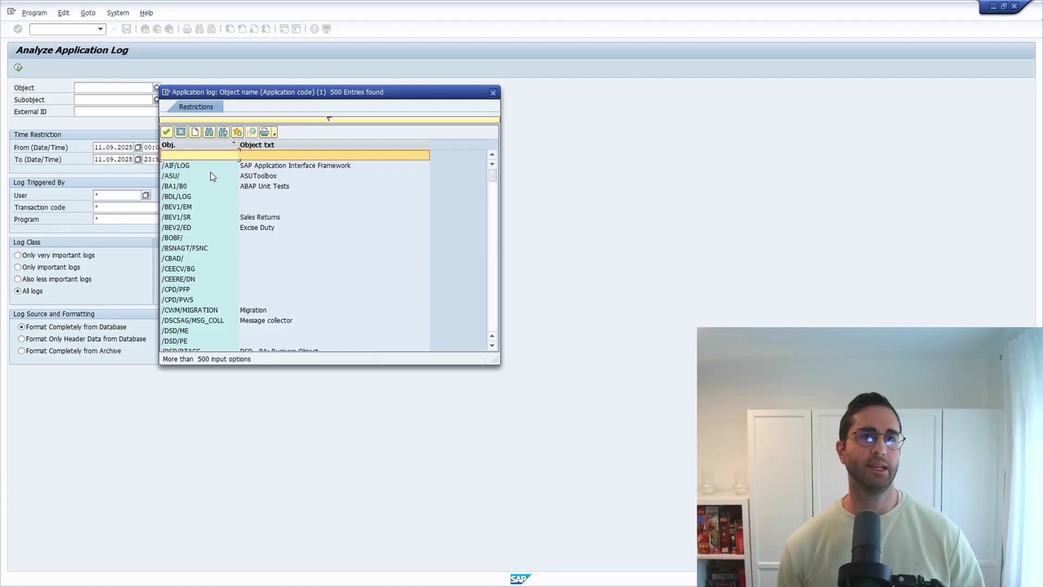
pyautogui.scroll(-20, 211, 176)
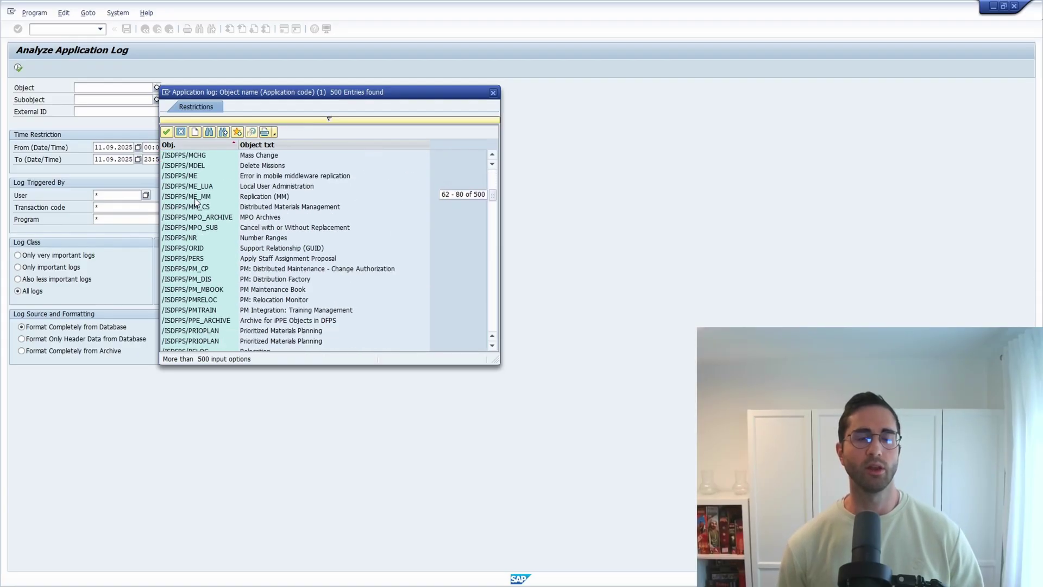
pyautogui.scroll(-15, 196, 202)
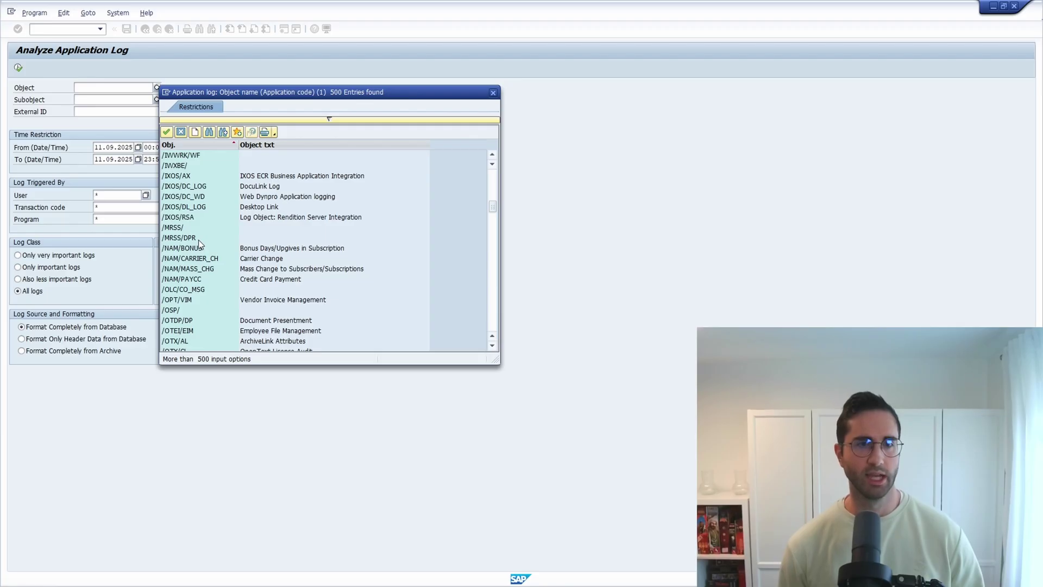
pyautogui.scroll(-20, 197, 239)
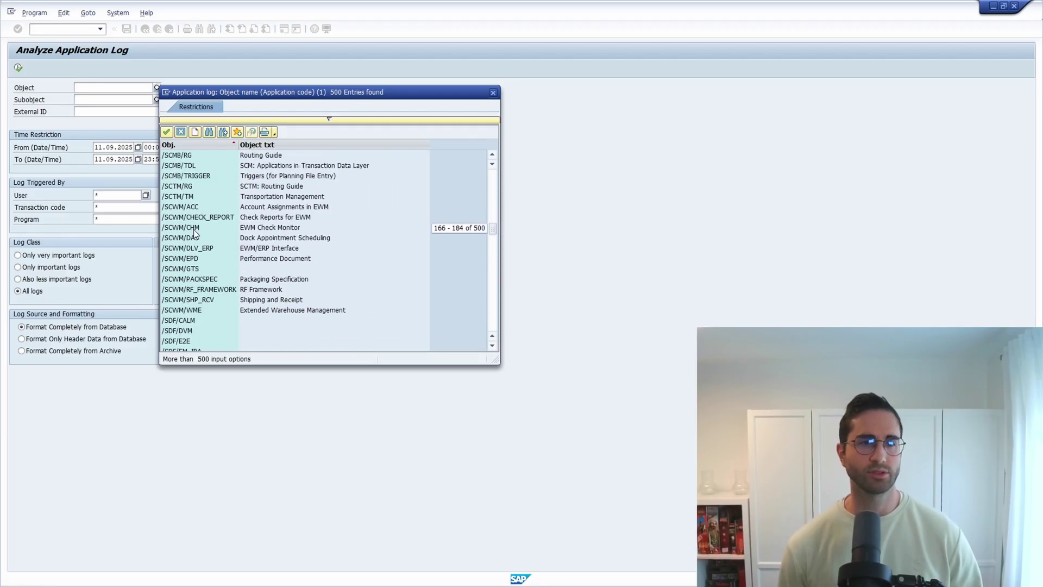
pyautogui.scroll(-9, 194, 229)
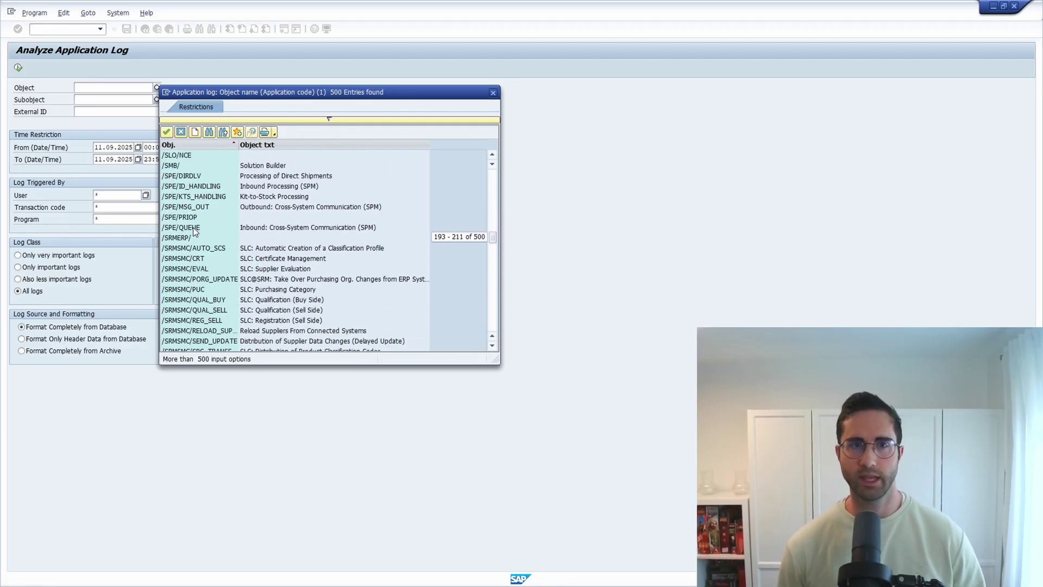
pyautogui.scroll(-11, 194, 231)
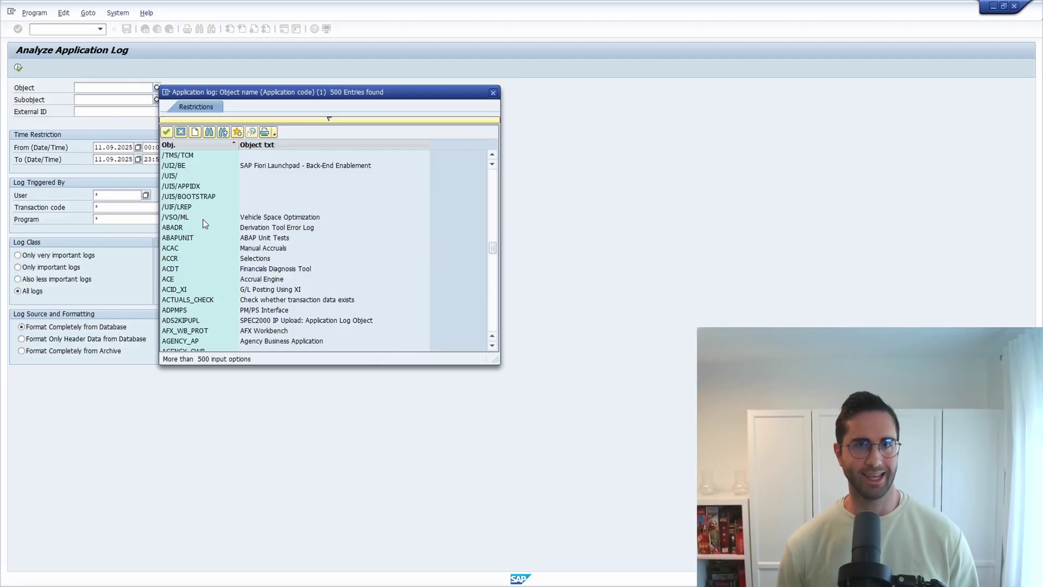
pyautogui.click(493, 93)
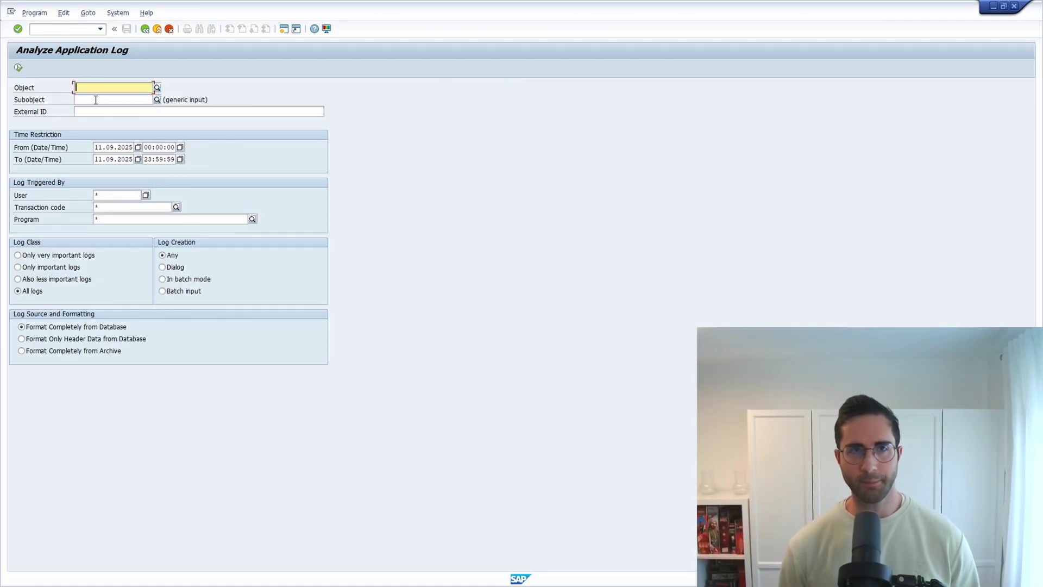
# - Set the object to ZERPUP and the subobject to ZERPUP_SUB, and run the log selection
pyautogui.click(96, 100)
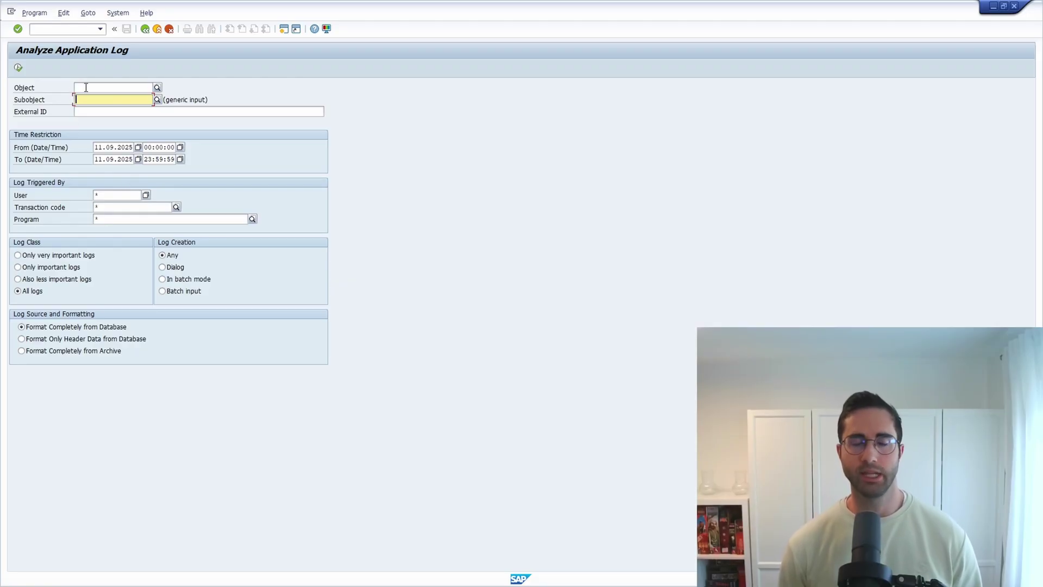
pyautogui.click(86, 88)
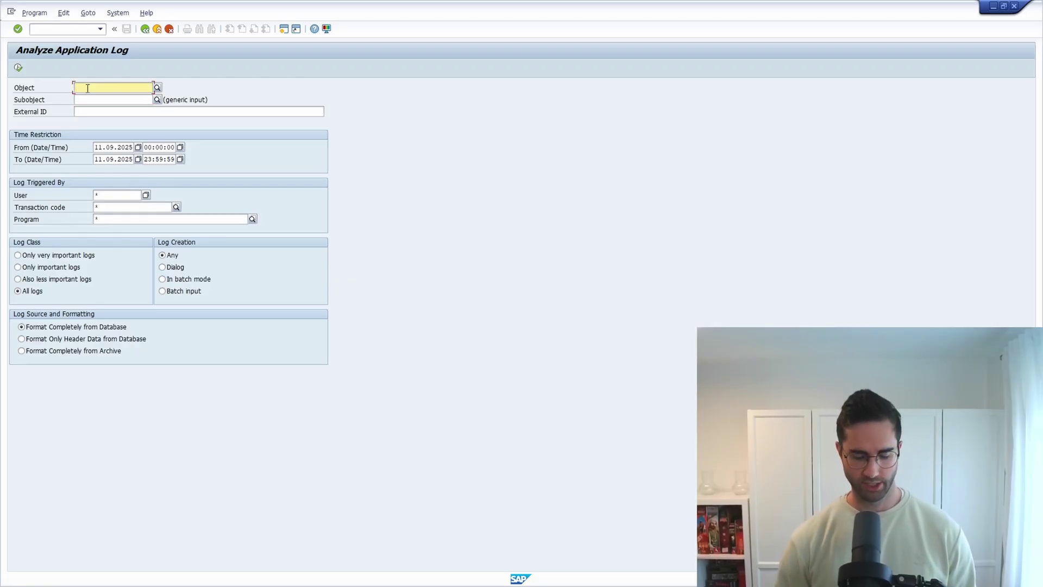
pyautogui.write('ZerSUP')
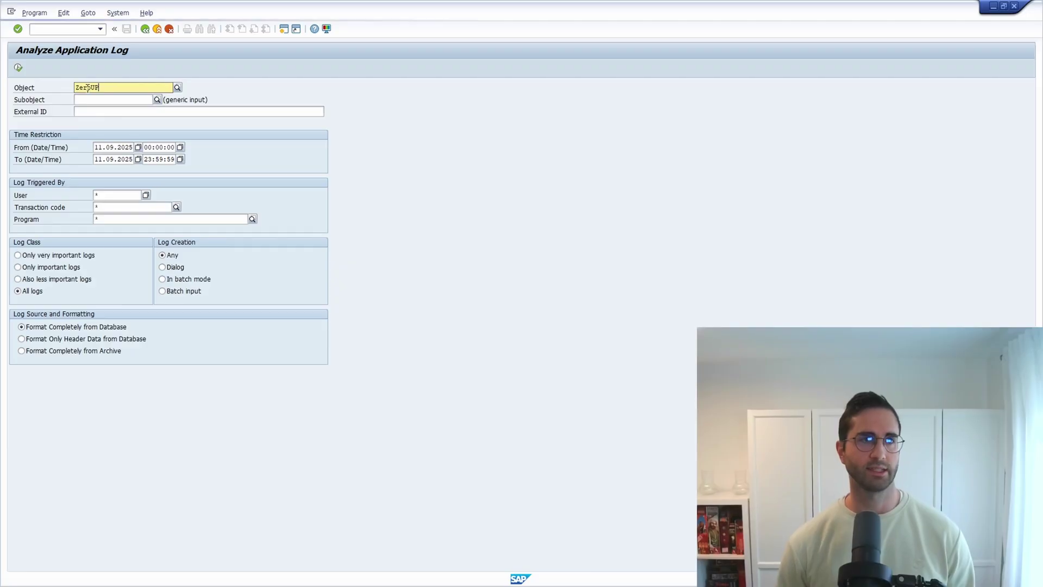
pyautogui.click(95, 105)
pyautogui.click(96, 103)
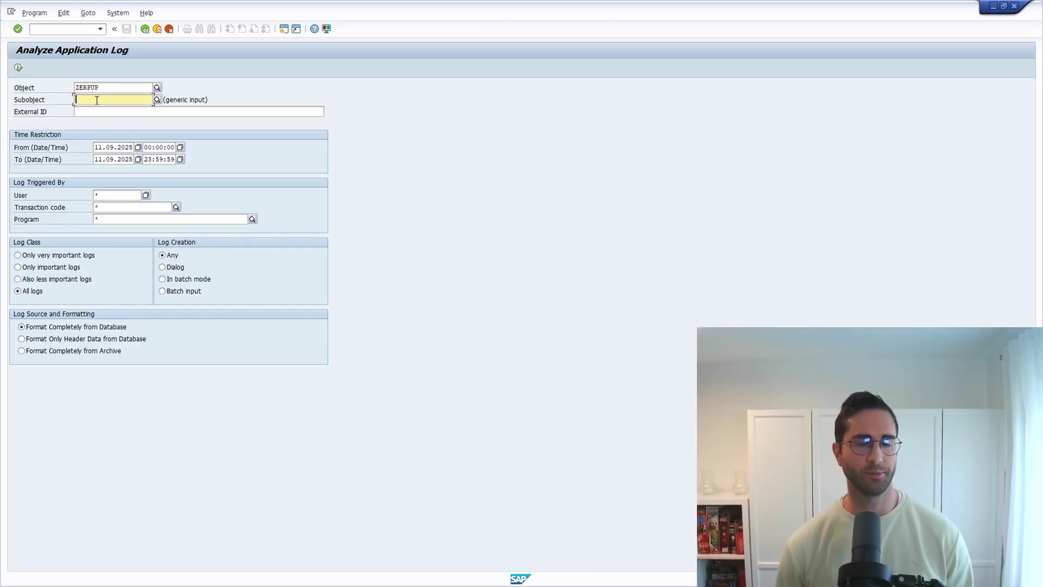
pyautogui.write('ZERPU')
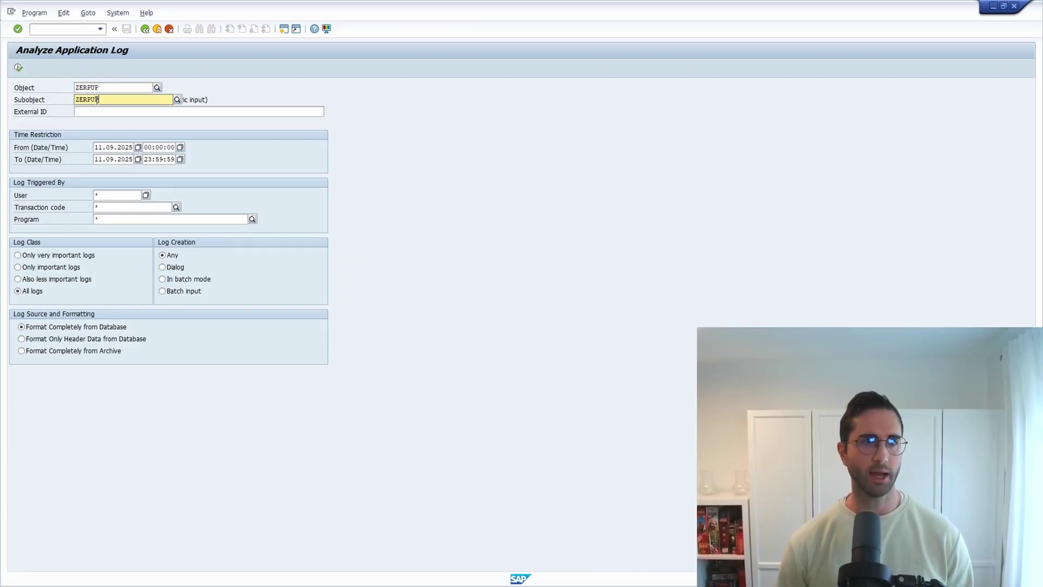
pyautogui.write('P')
pyautogui.click(109, 120)
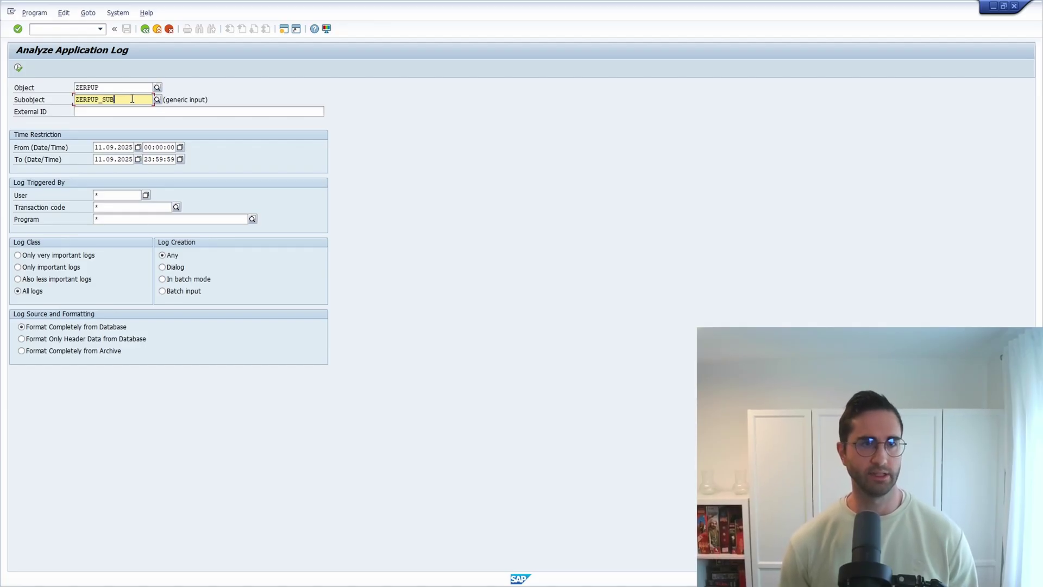
pyautogui.click(18, 67)
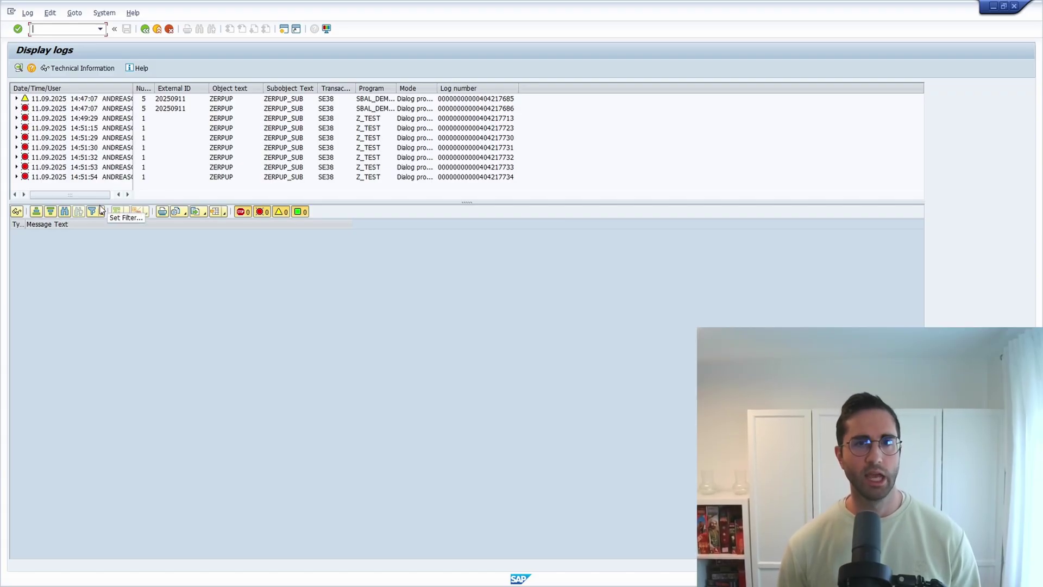
# - Display the message of the most recent Z_TEST log, created at 14:51:54, and select it
pyautogui.click(69, 180)
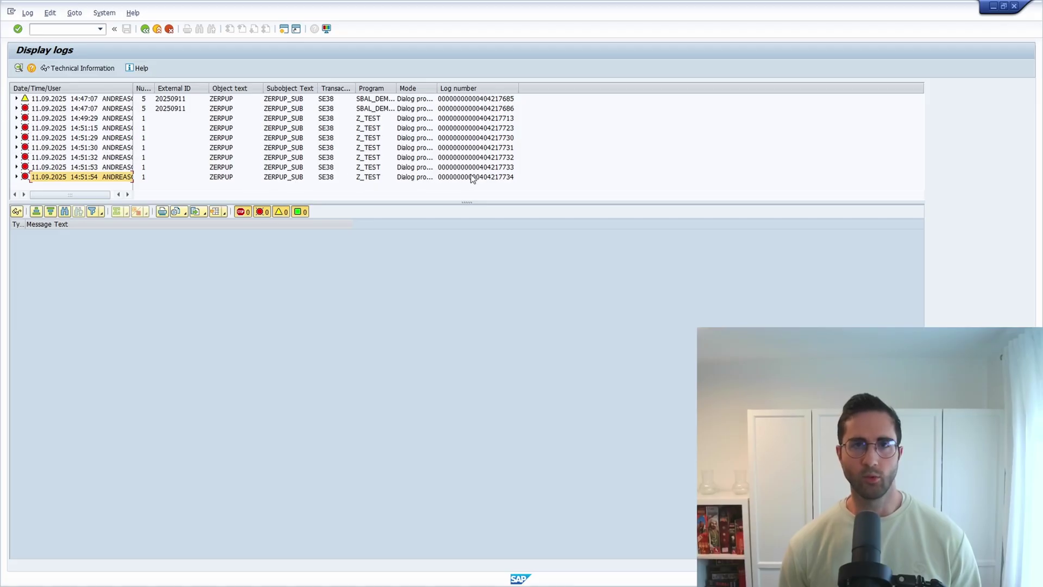
pyautogui.click(61, 178)
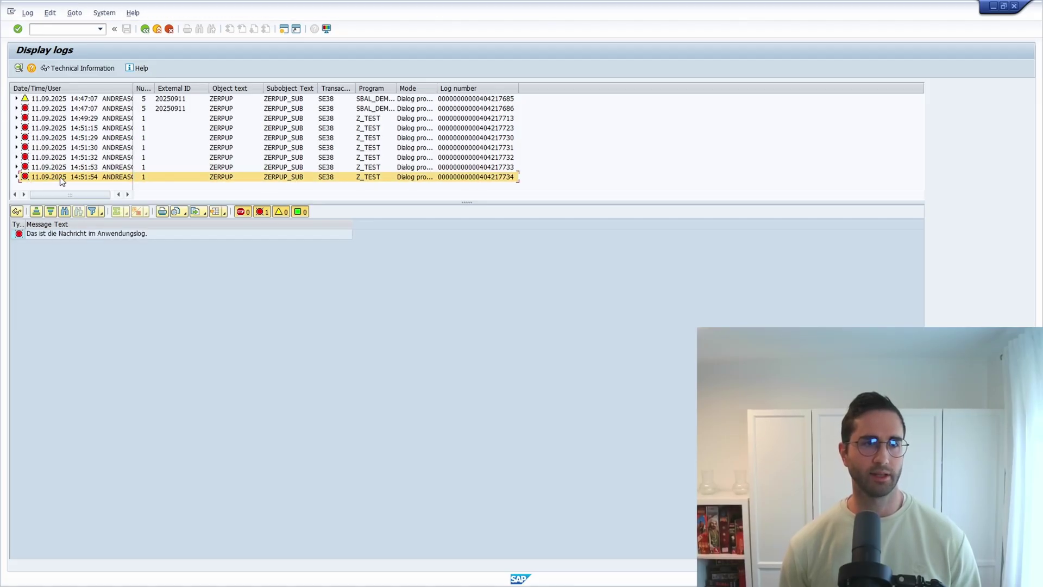
pyautogui.click(19, 235)
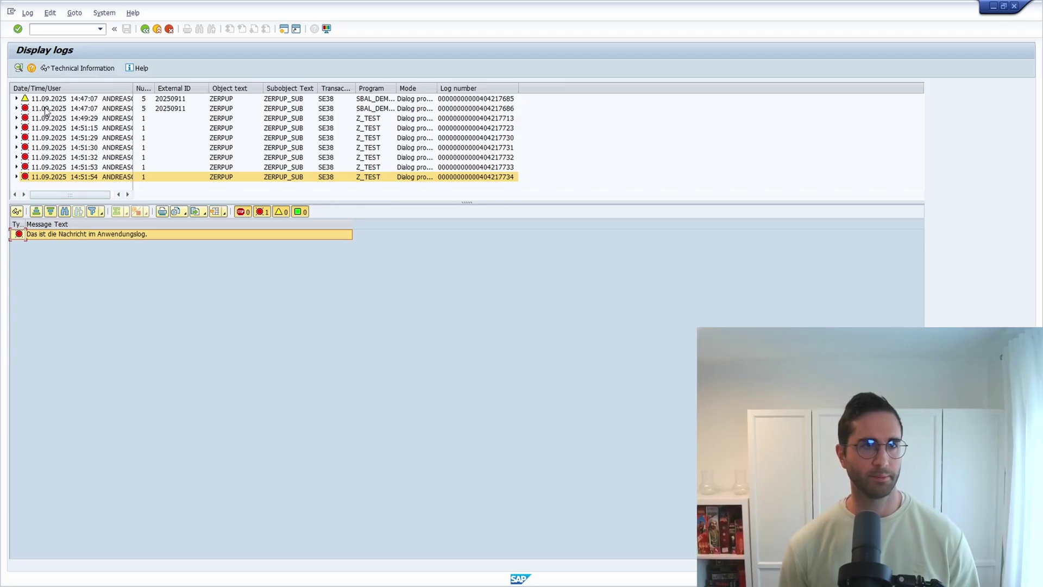
# - Display the messages of the 14:47:07 log with error status and view its technical information
pyautogui.click(58, 108)
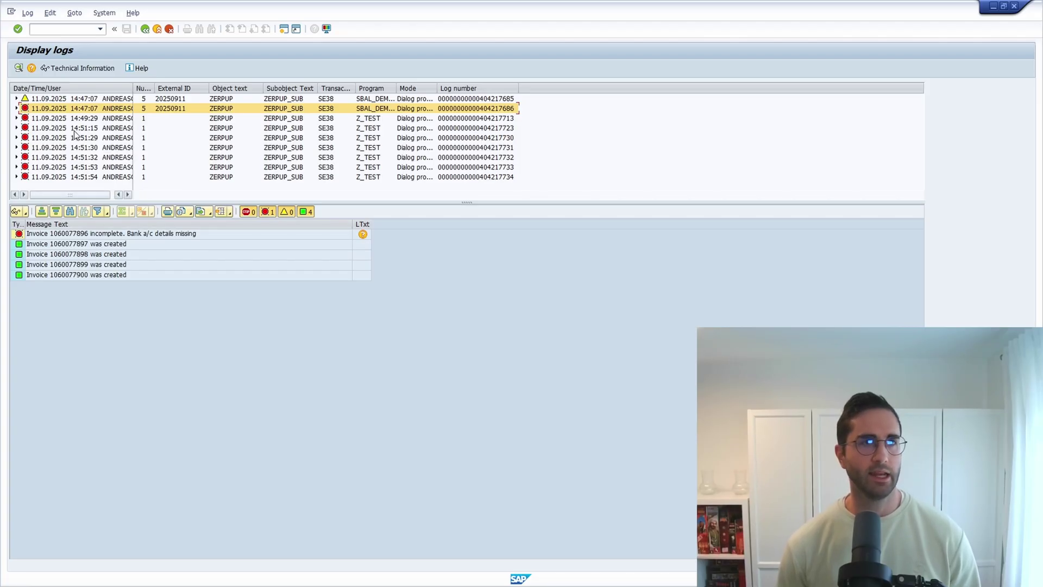
pyautogui.click(76, 69)
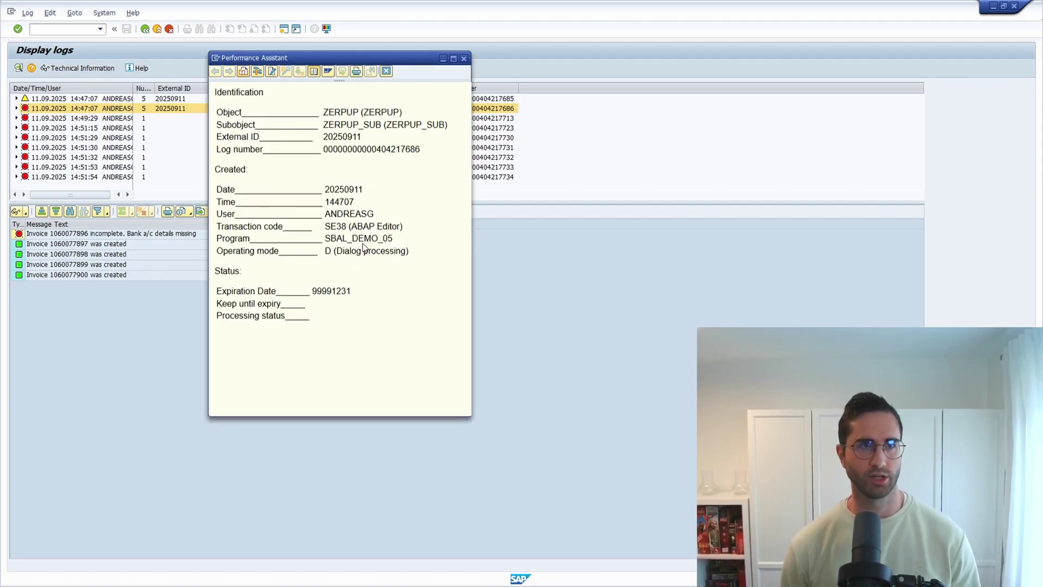
pyautogui.click(465, 60)
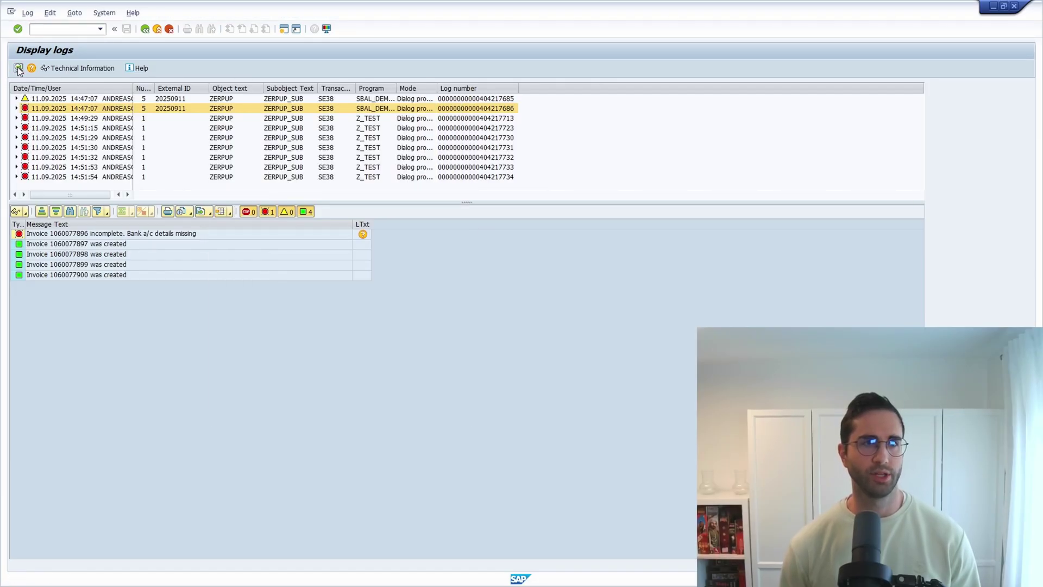
# - Try to display the selected log's detail information, and open the long text of the message about missing bank account details
pyautogui.click(18, 69)
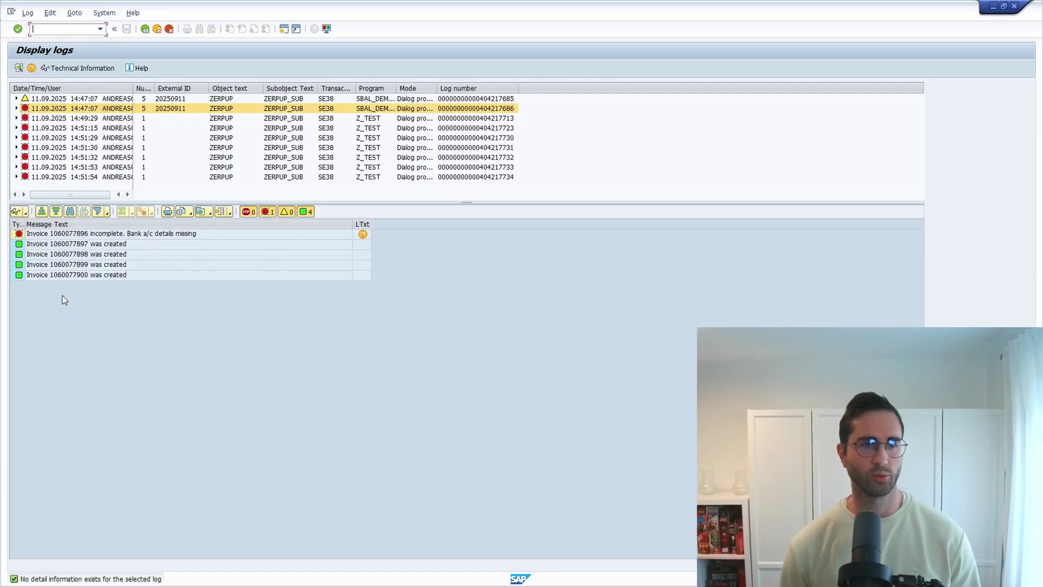
pyautogui.click(32, 68)
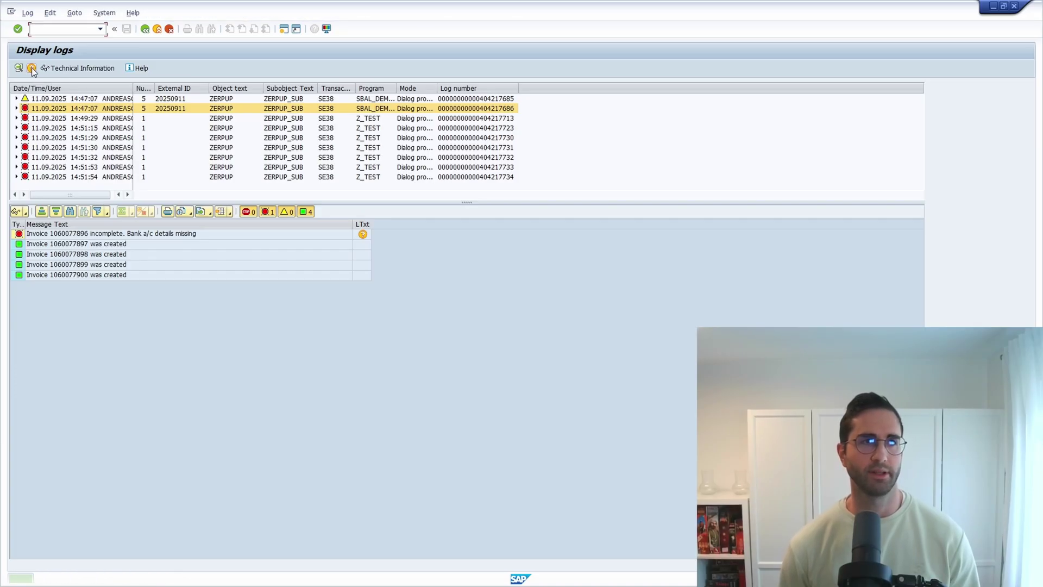
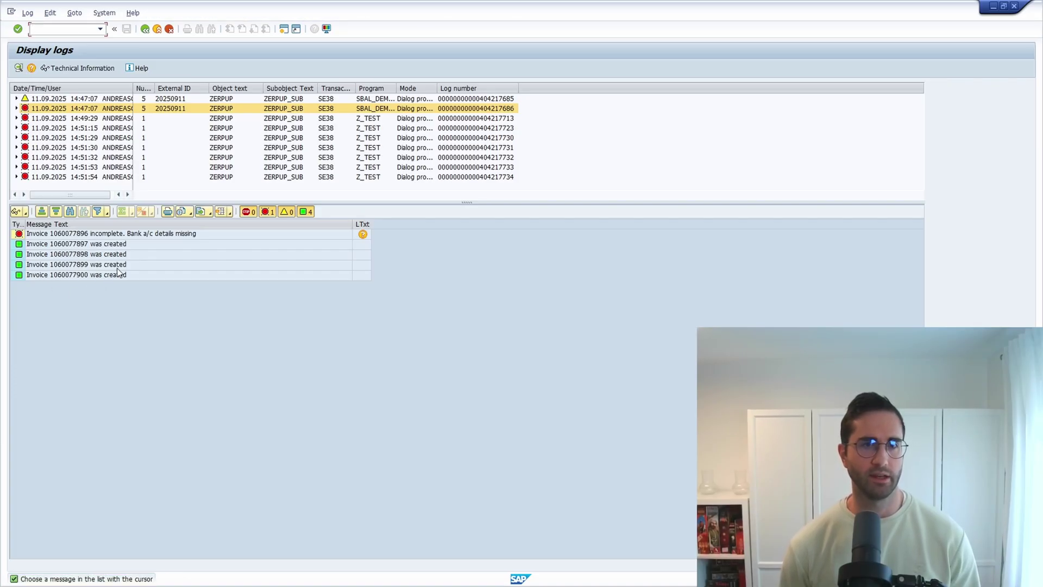
pyautogui.click(363, 234)
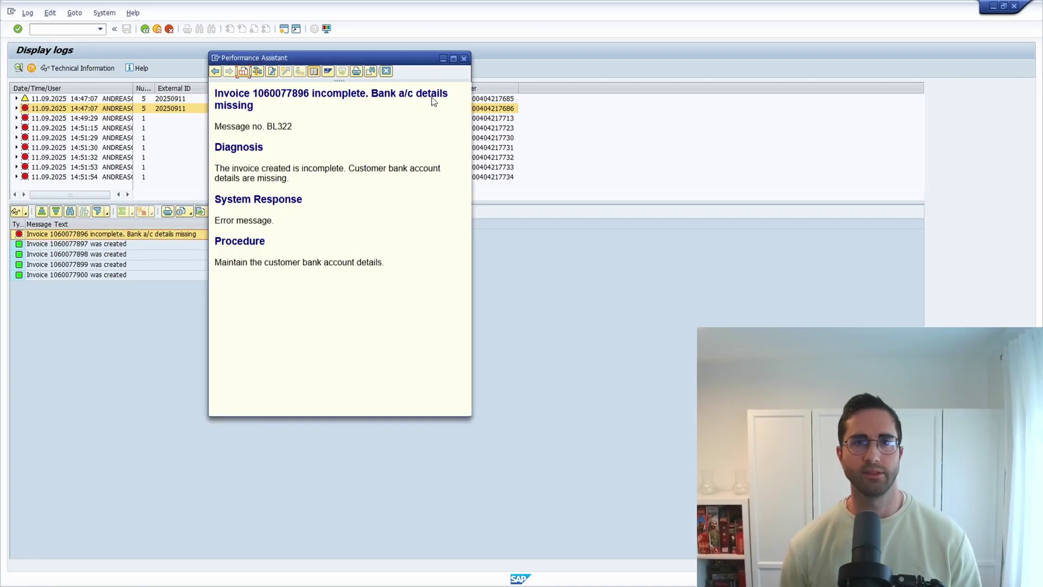
# - Close the message long text, start transaction SLG0 and acknowledge the cross-client table notice
pyautogui.press('Escape')
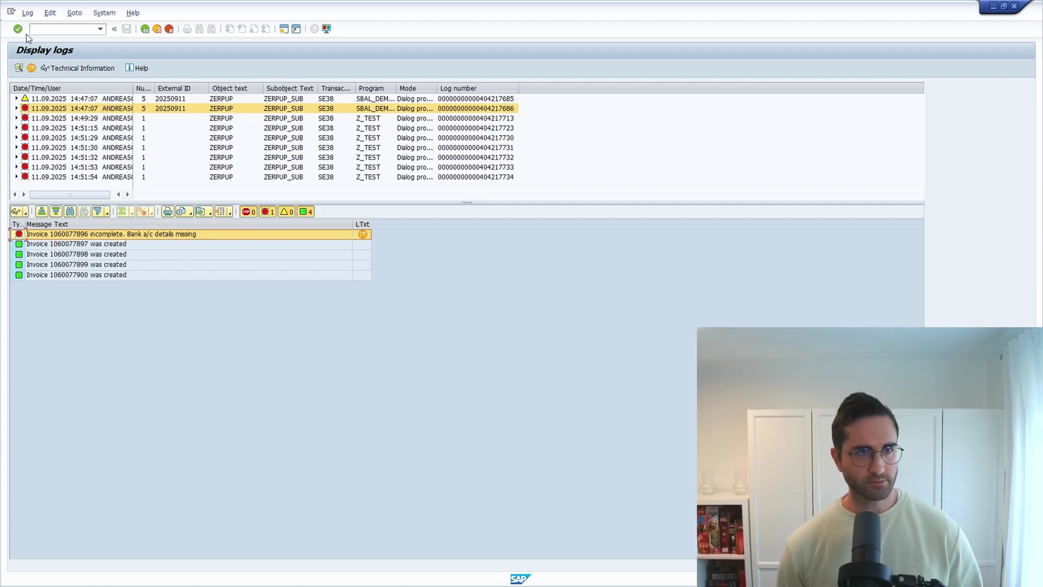
pyautogui.click(46, 30)
pyautogui.write('/n')
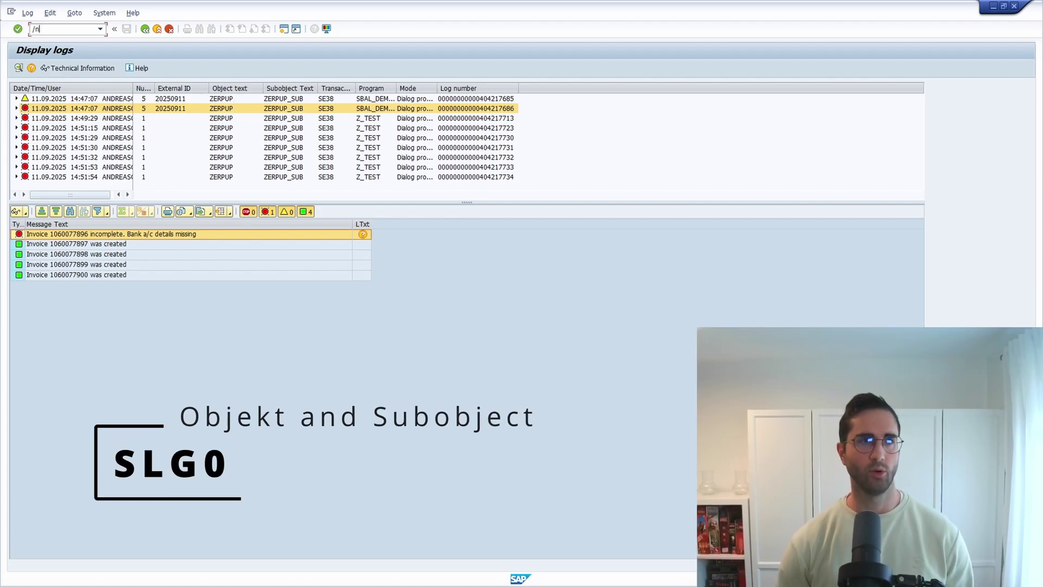
pyautogui.write('slg0')
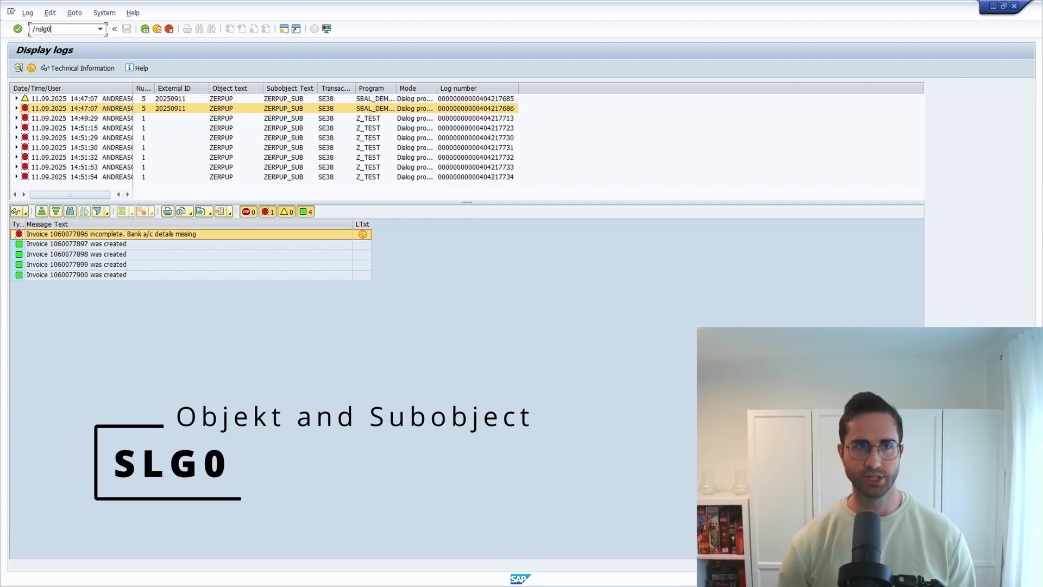
pyautogui.press('Return')
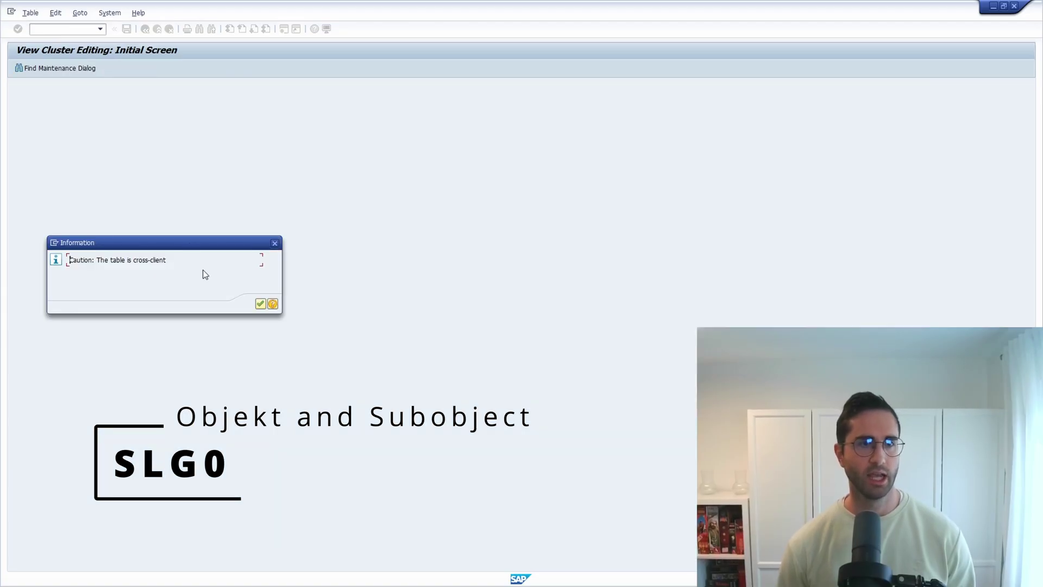
pyautogui.moveTo(175, 260); pyautogui.dragTo(77, 260)
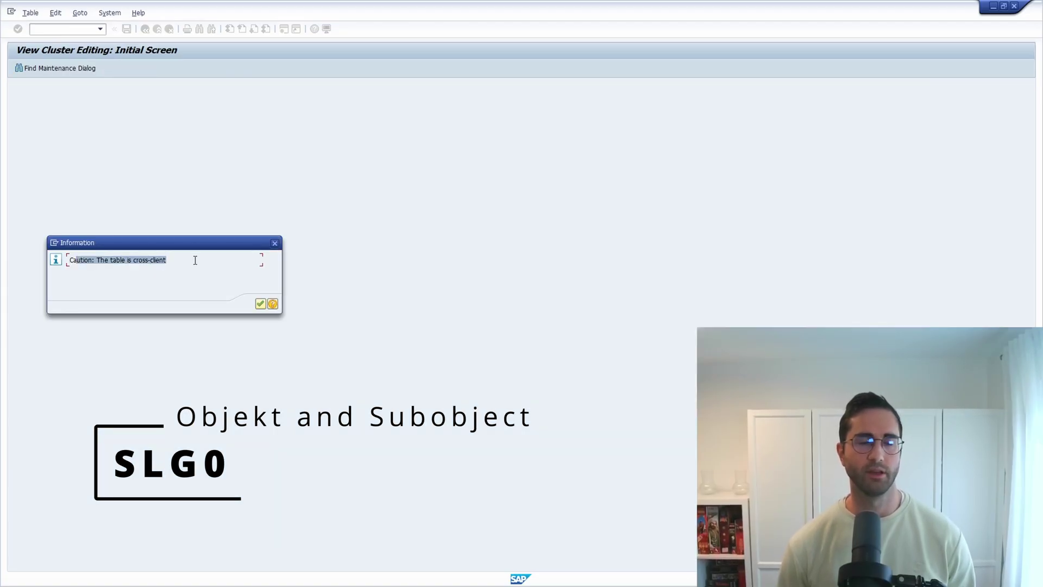
pyautogui.click(195, 260)
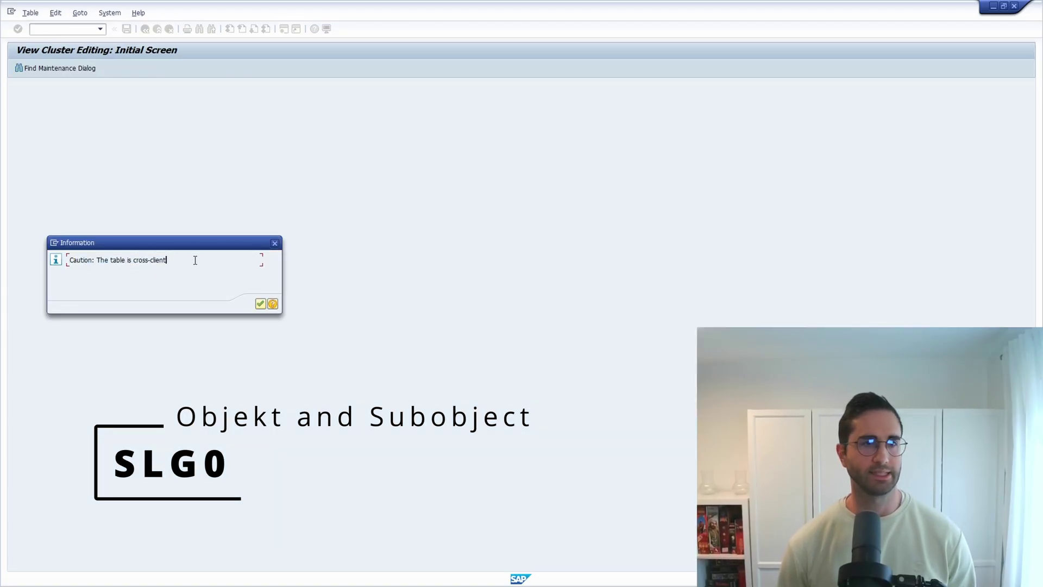
pyautogui.click(261, 303)
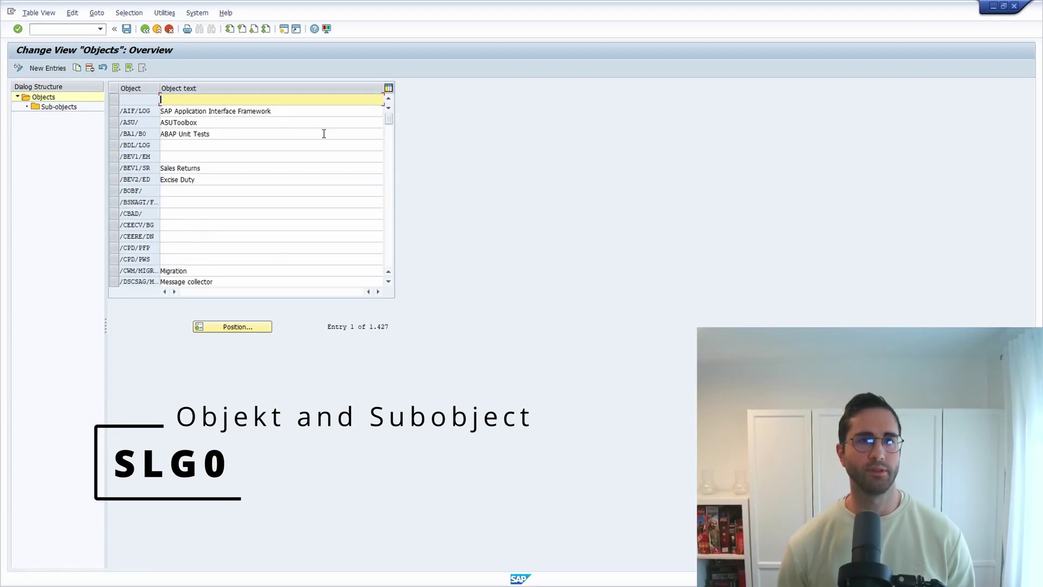
# - Find object ZERPUP in the objects overview, display its sub-objects and select ZERPUP_SUB
pyautogui.moveTo(388, 119); pyautogui.dragTo(396, 252)
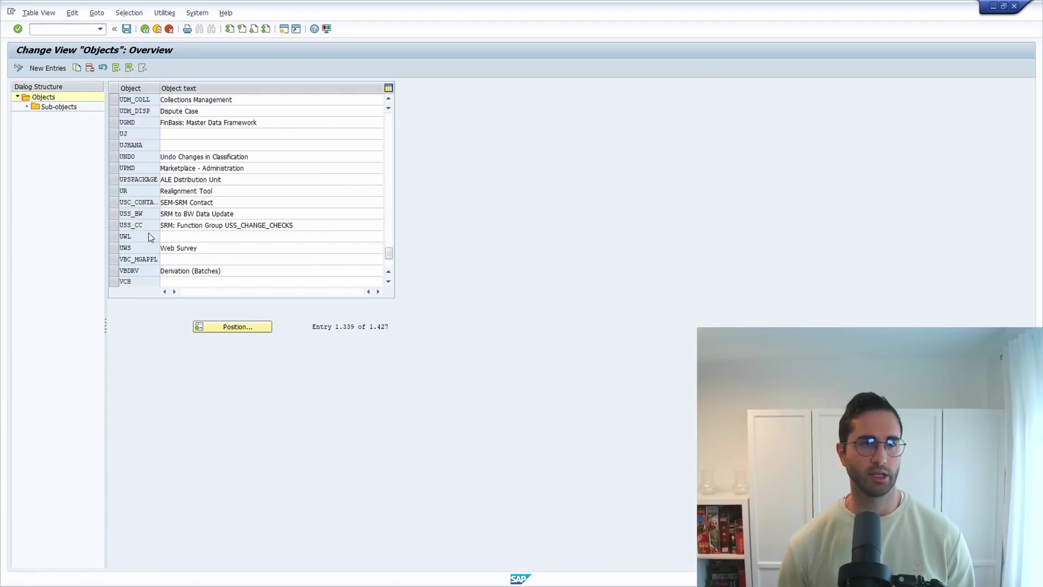
pyautogui.scroll(-4, 139, 235)
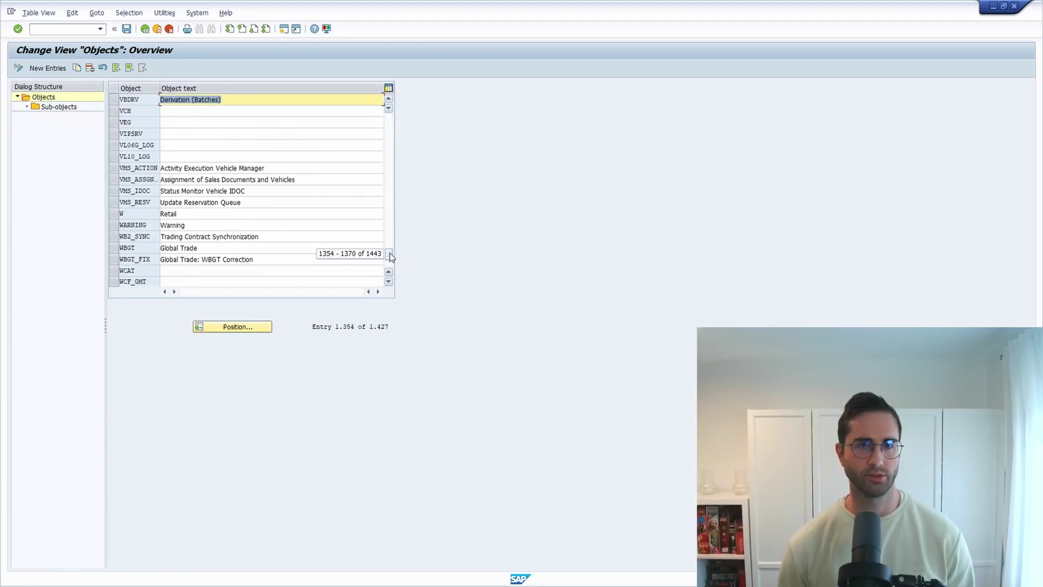
pyautogui.scroll(-20, 163, 217)
pyautogui.scroll(1, 150, 181)
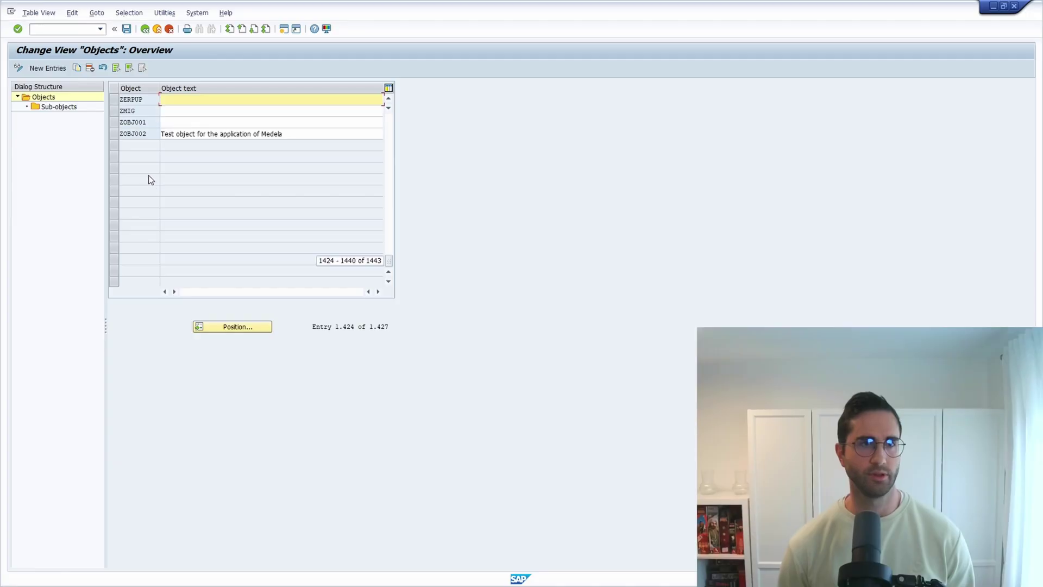
pyautogui.click(140, 102)
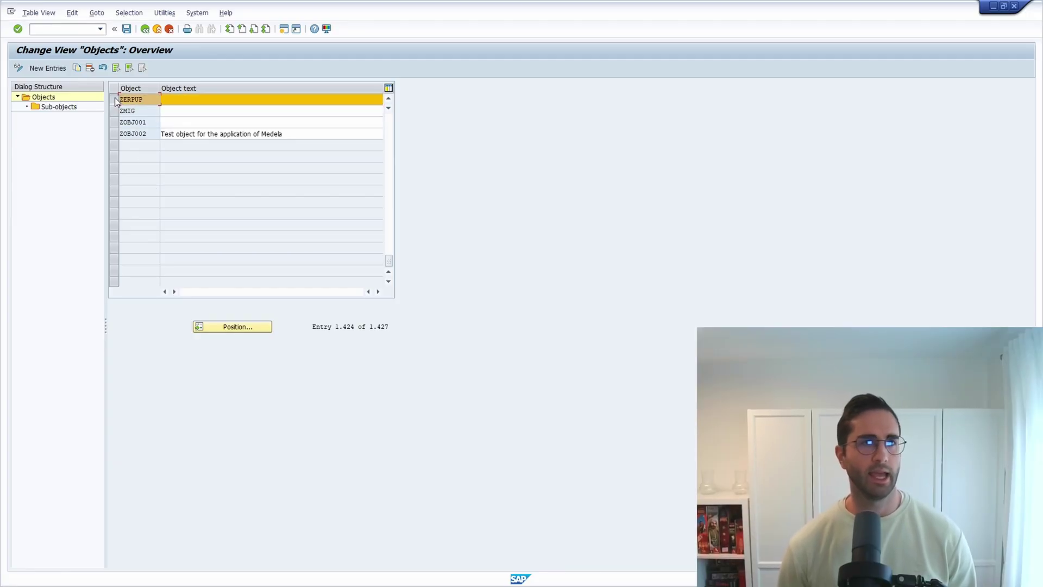
pyautogui.doubleClick(60, 107)
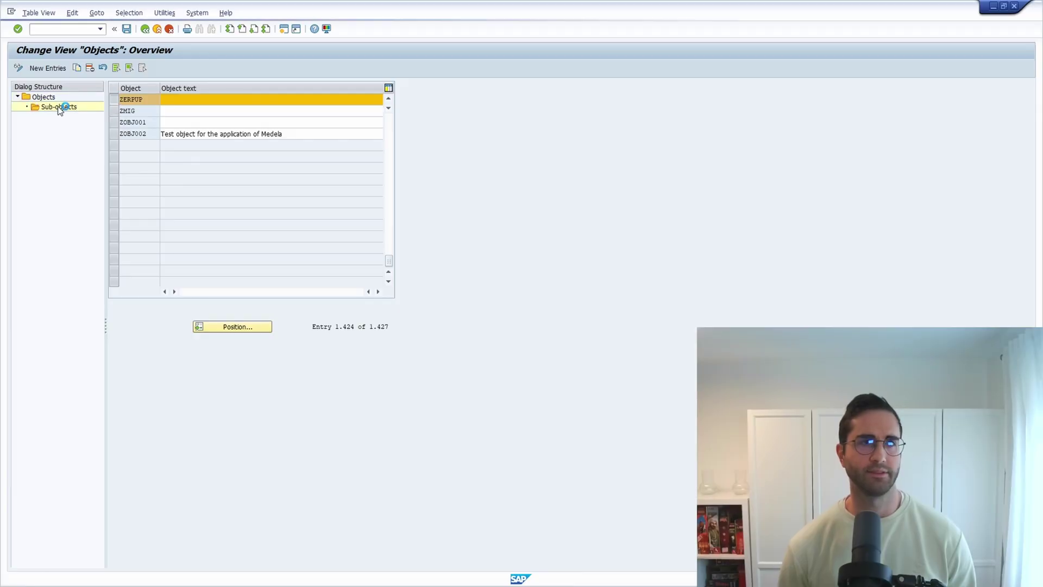
pyautogui.click(118, 147)
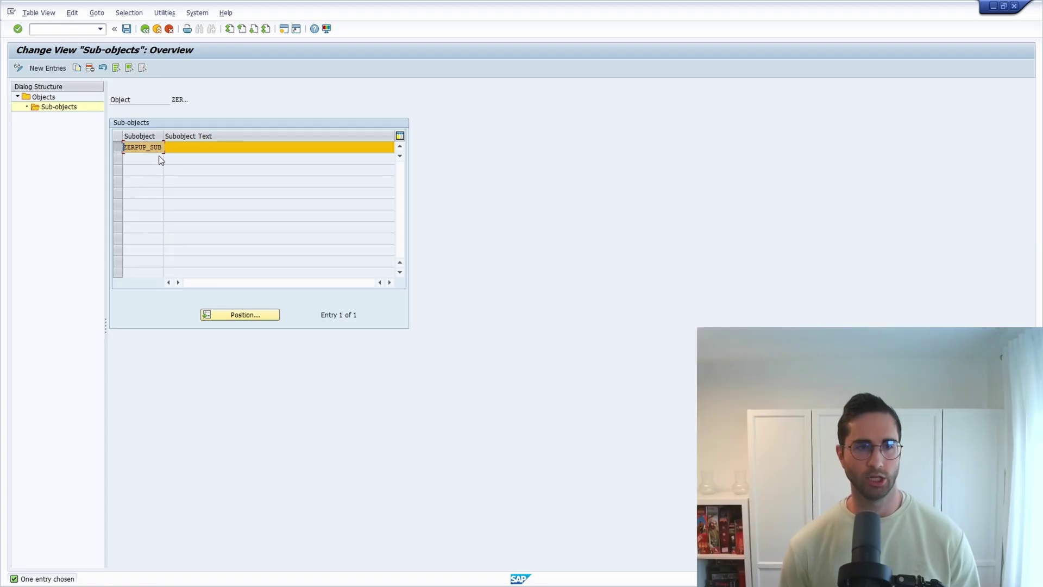
# - Start transaction SLGD and run the log selection for object ZERPUP and subobject ZERPUP_SUB
pyautogui.click(73, 30)
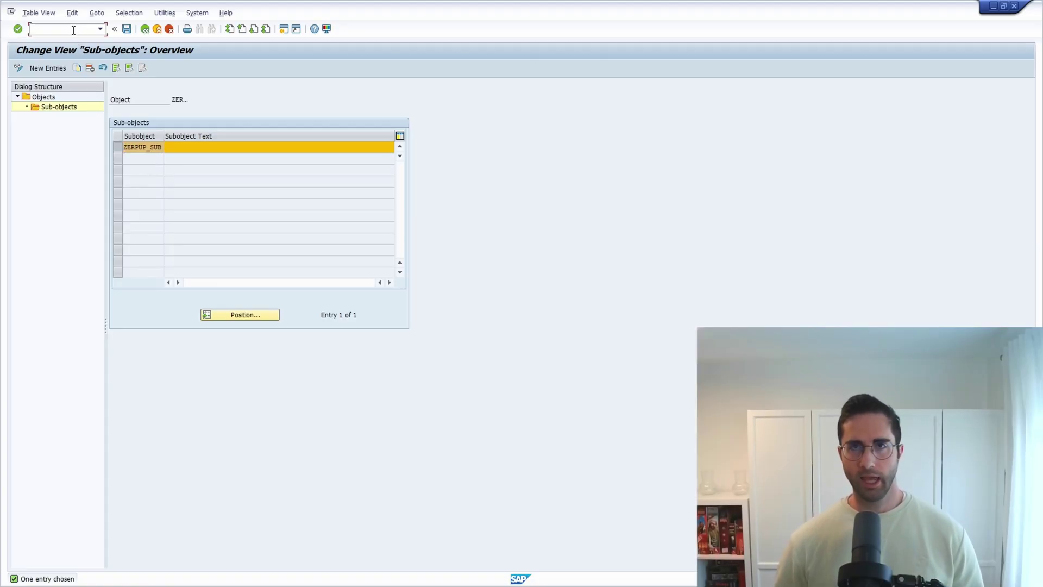
pyautogui.write('/n')
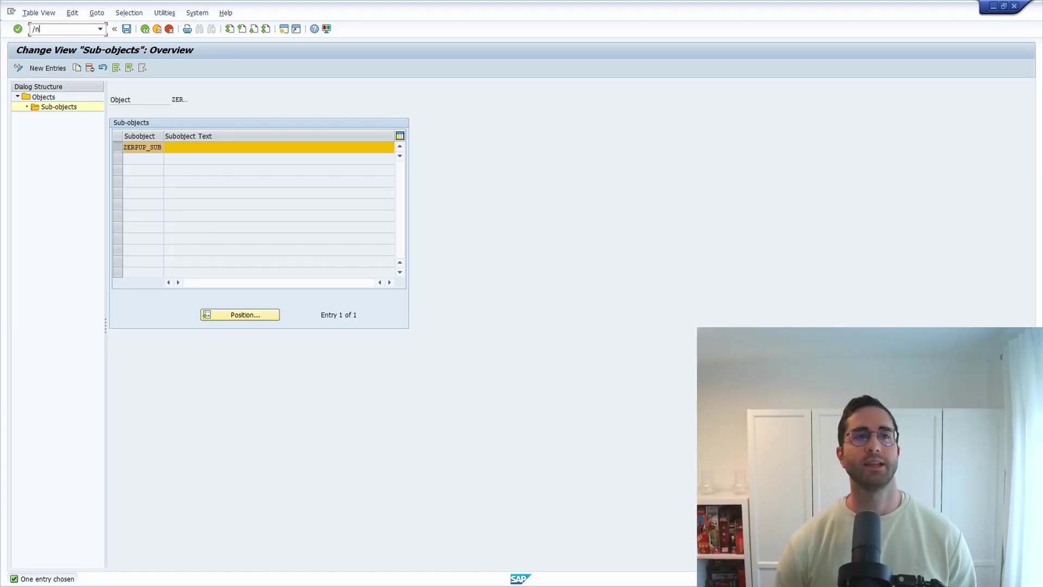
pyautogui.write('slg1')
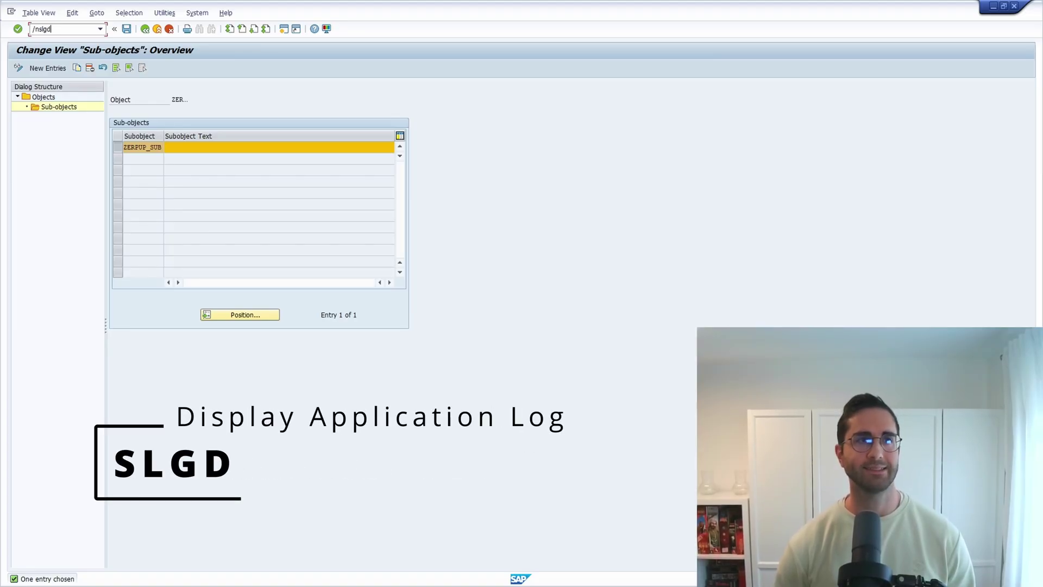
pyautogui.press('Return')
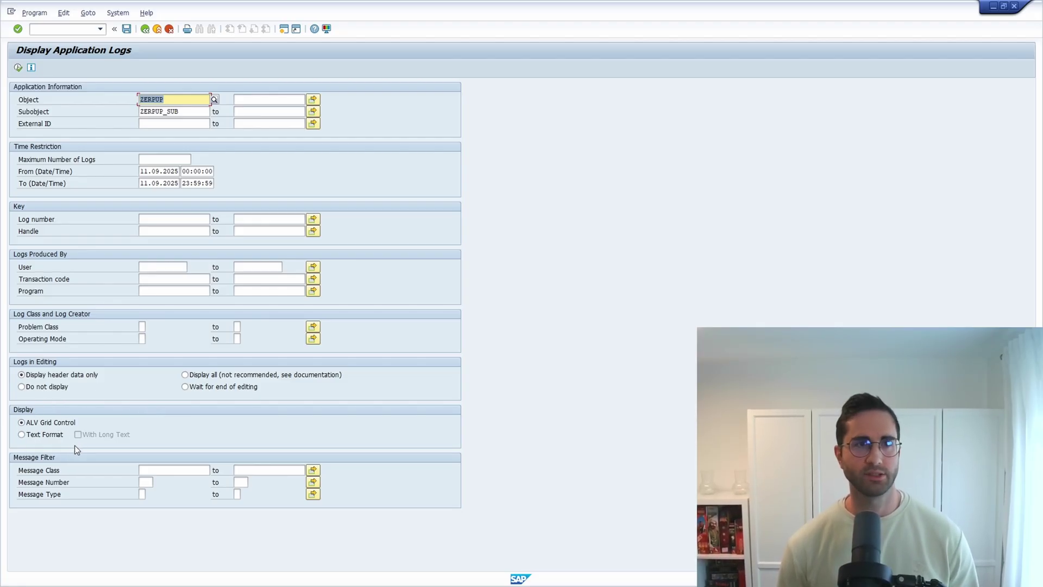
pyautogui.click(18, 67)
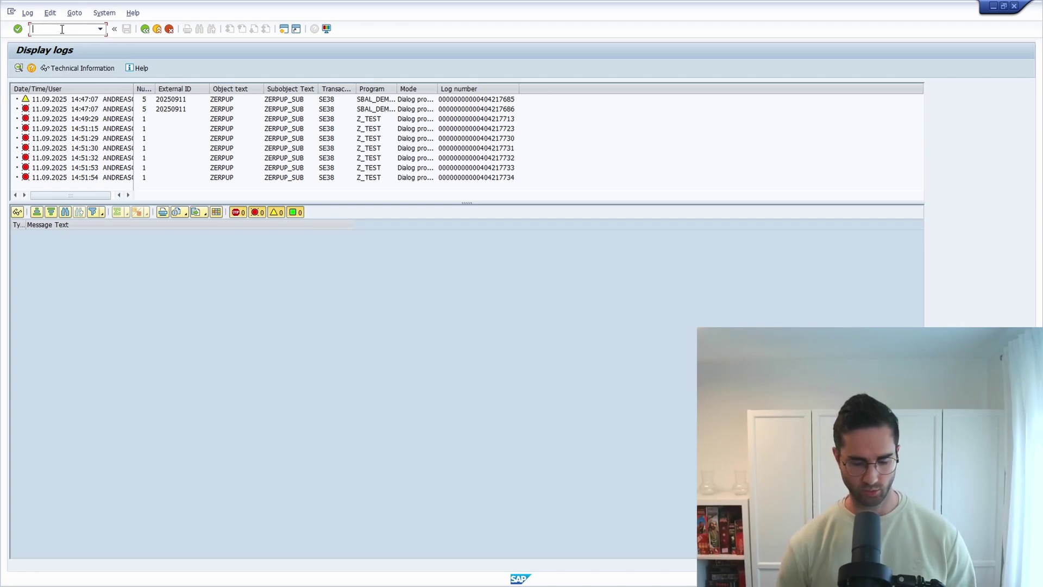
# - Start transaction SLGN and display the number range intervals of the application log
pyautogui.write('/n')
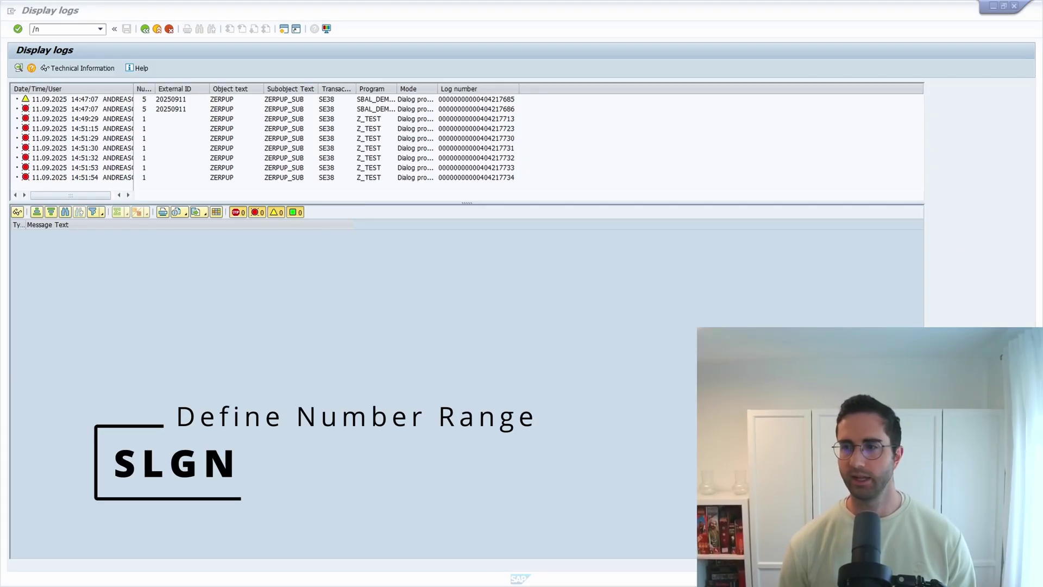
pyautogui.click(63, 30)
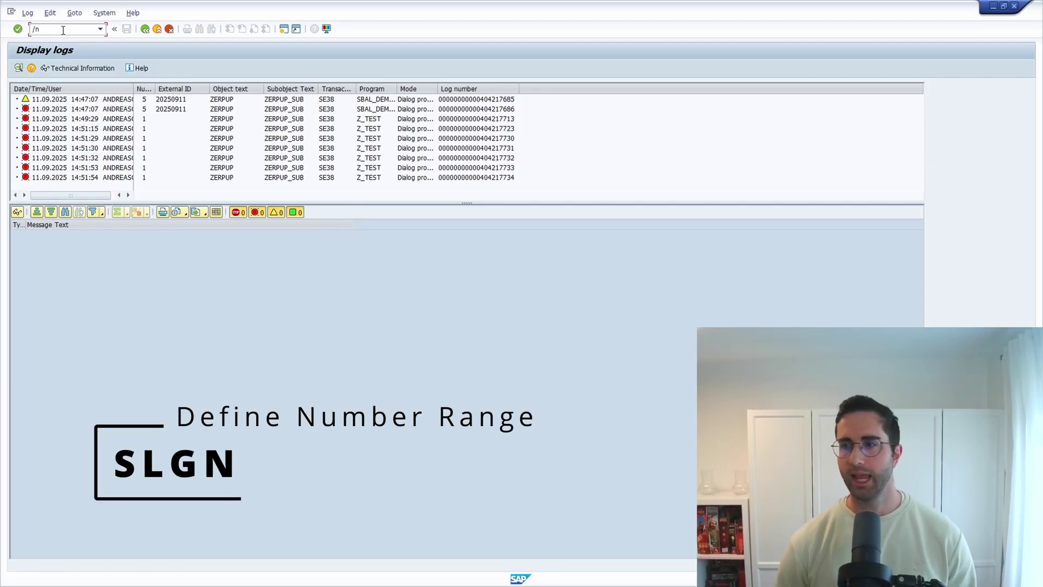
pyautogui.write('/n')
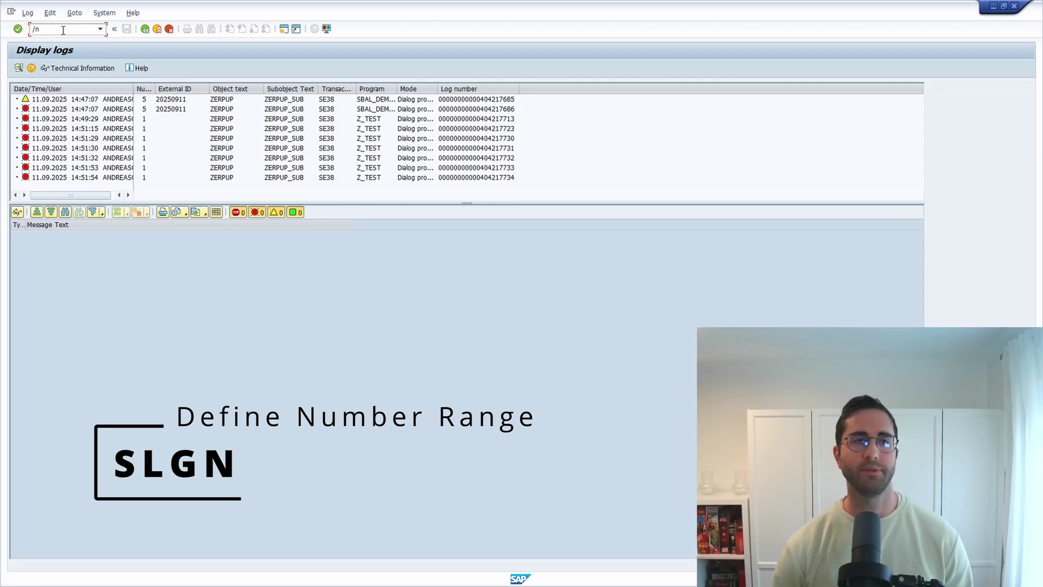
pyautogui.write('slgn')
pyautogui.press('Return')
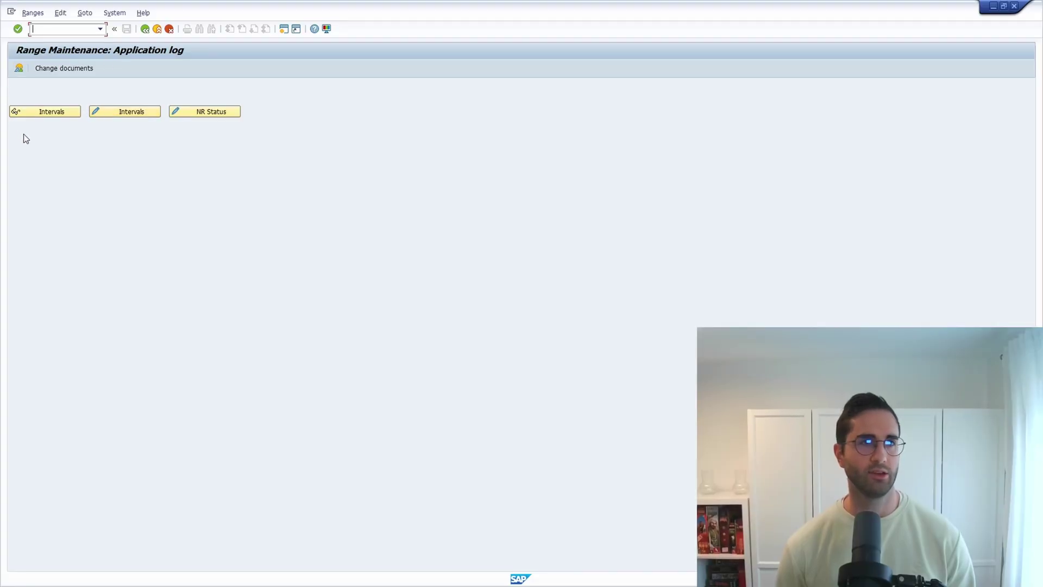
pyautogui.click(54, 113)
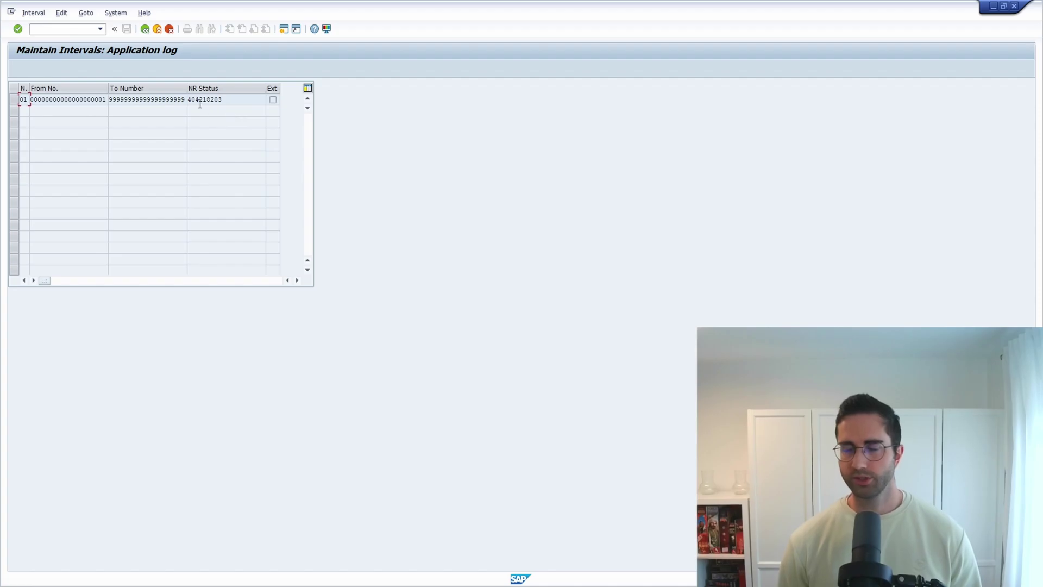
# - Start transaction SLG2 and go through the expiration date options, ending on only logs that have reached their expiration date
pyautogui.write('/n')
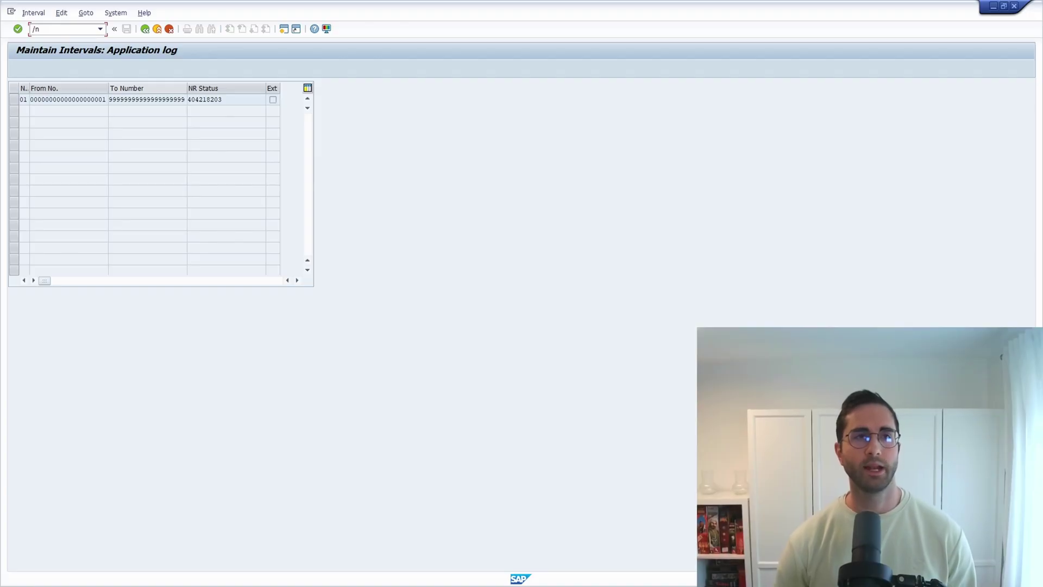
pyautogui.write('slg2')
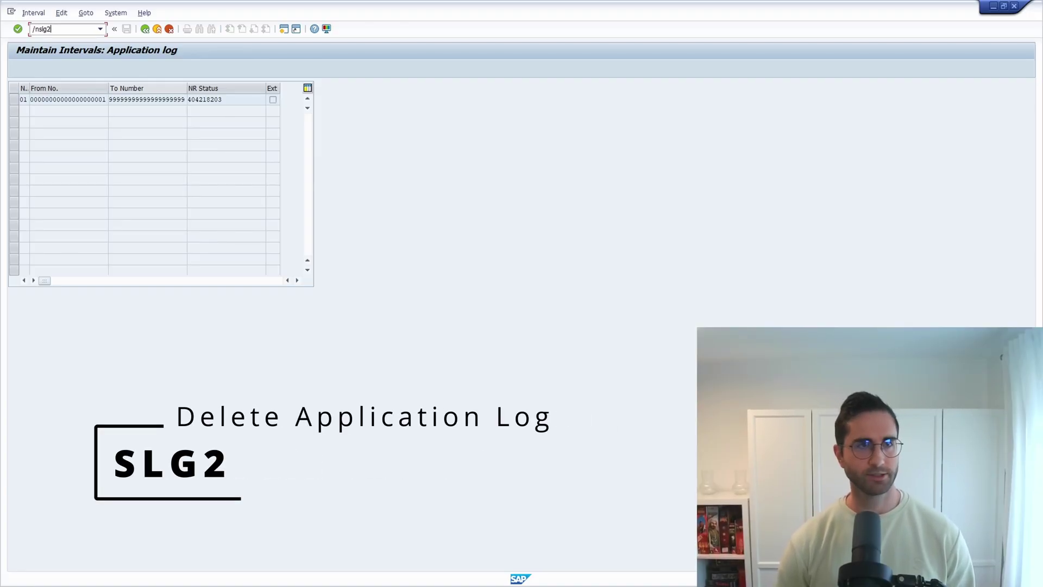
pyautogui.press('Return')
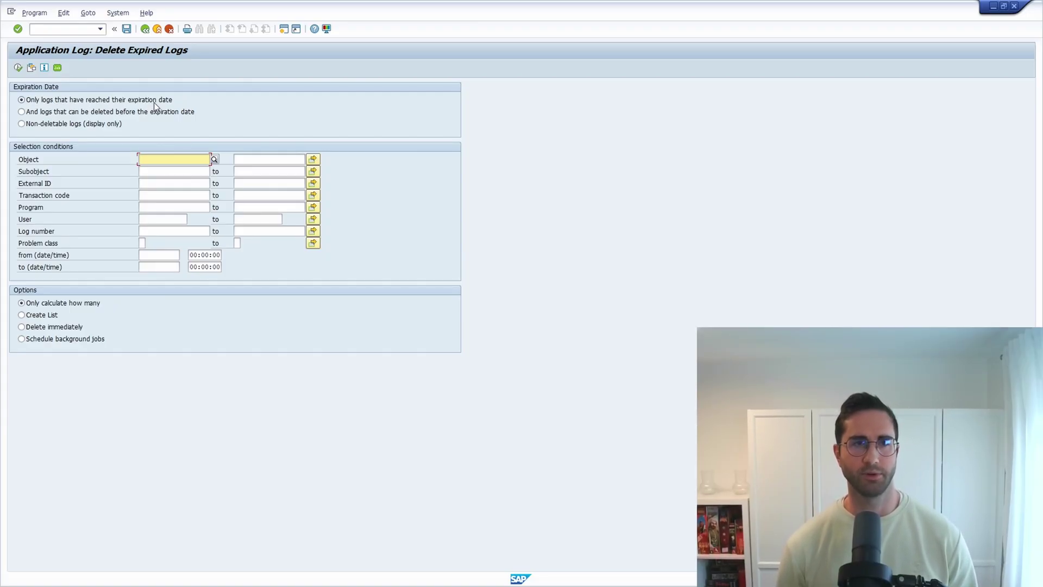
pyautogui.click(42, 112)
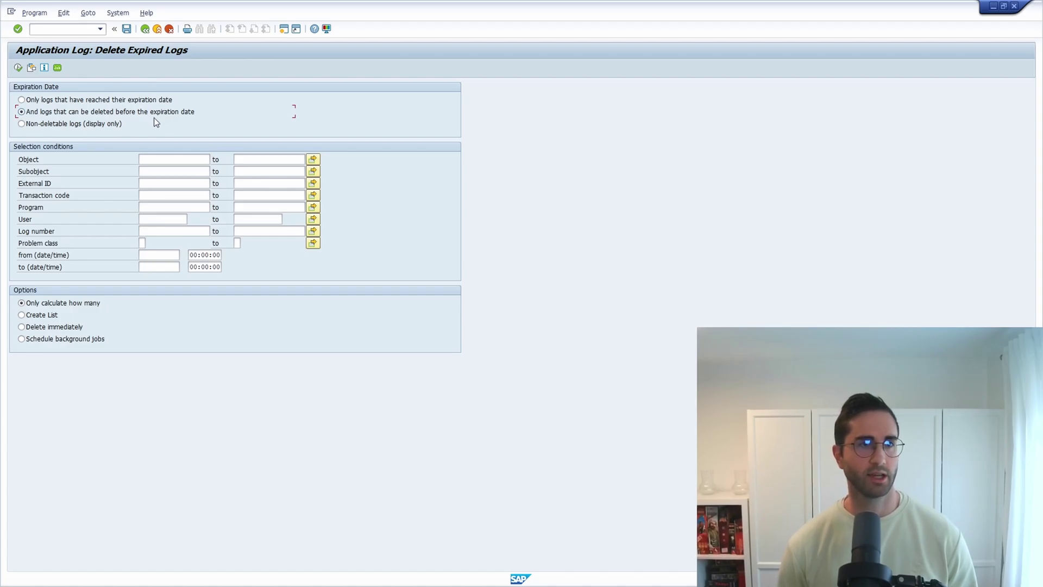
pyautogui.click(47, 125)
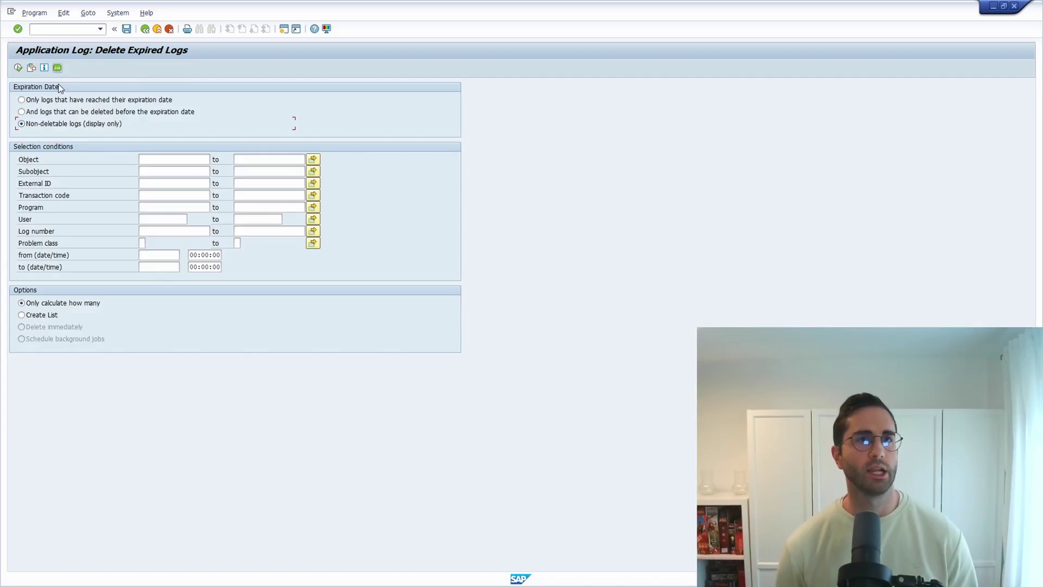
pyautogui.click(170, 100)
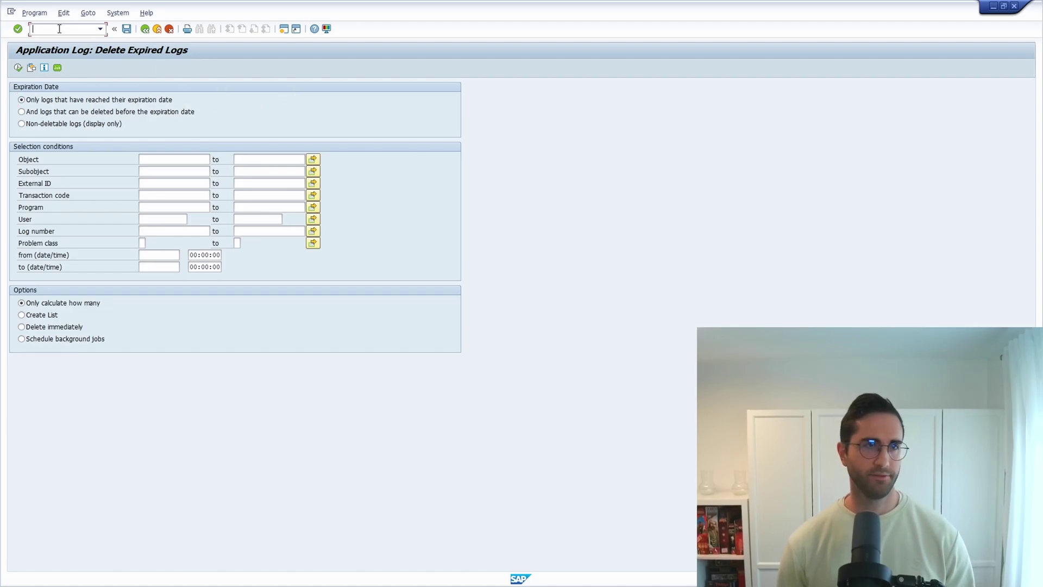
# - Start transaction SE16N, display the entries of table BALHDR and look through the log headers
pyautogui.write('/nse16')
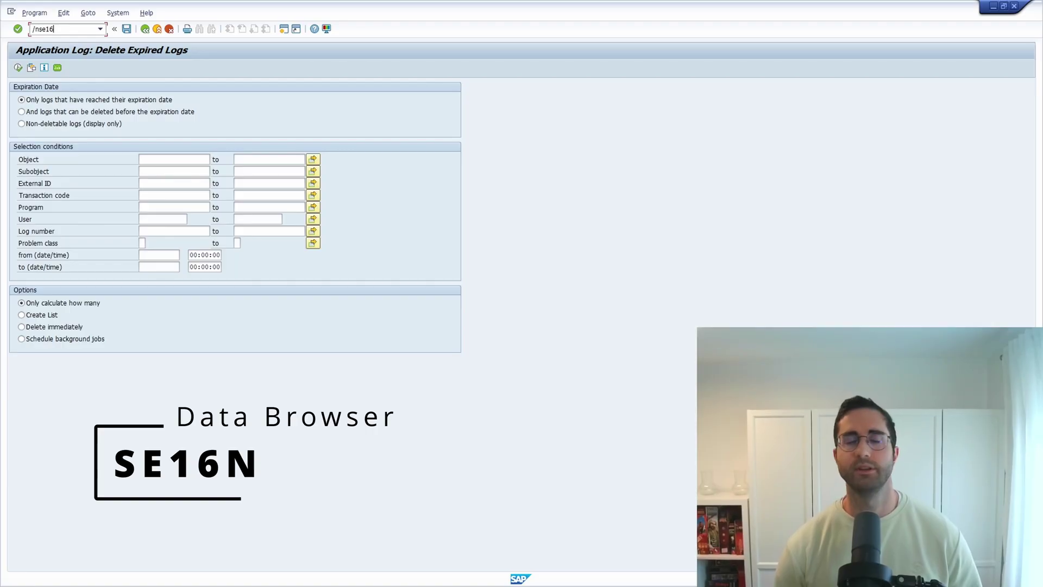
pyautogui.write('n')
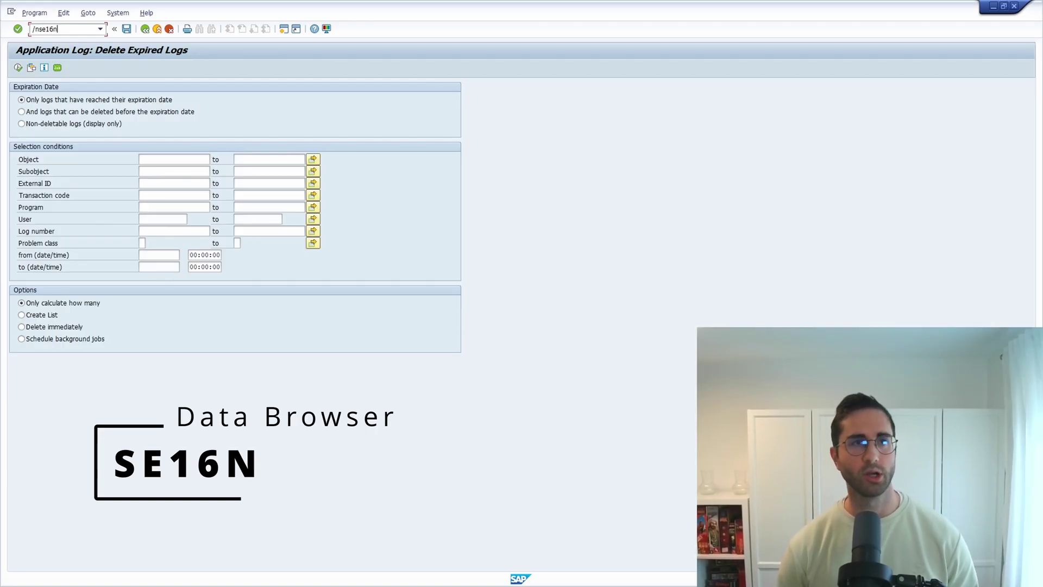
pyautogui.press('Return')
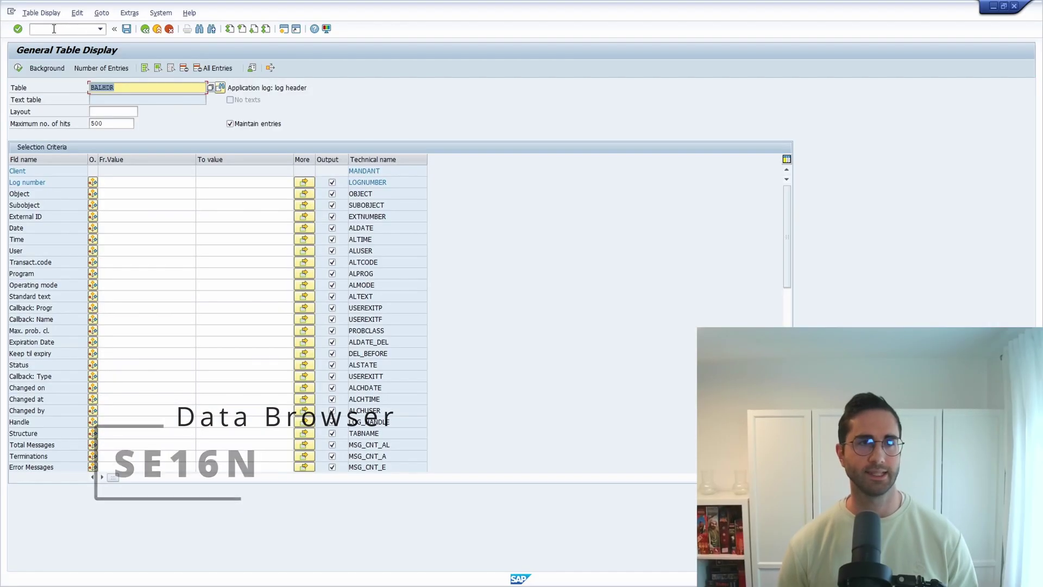
pyautogui.click(171, 88)
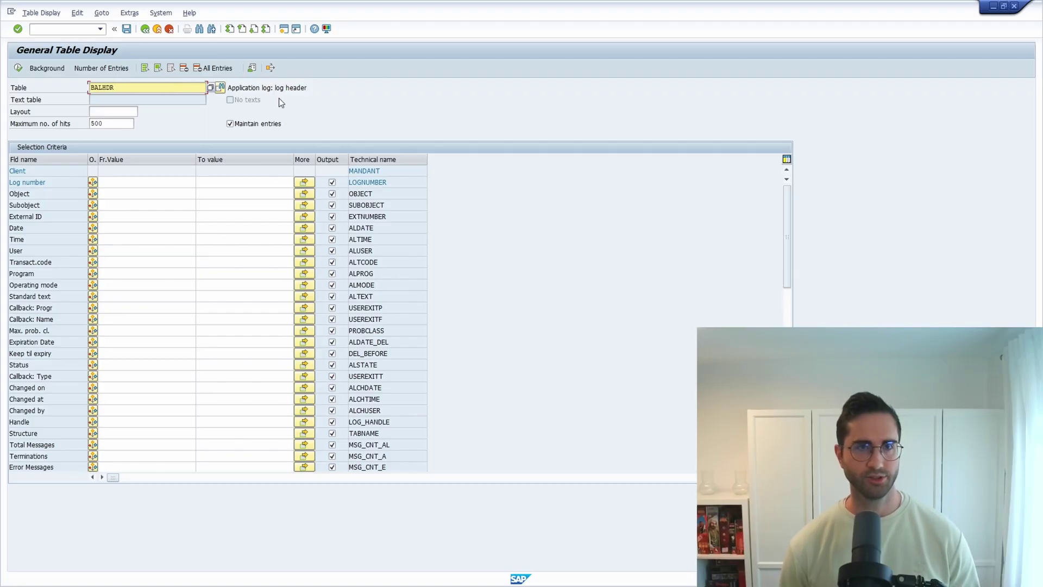
pyautogui.press('F8')
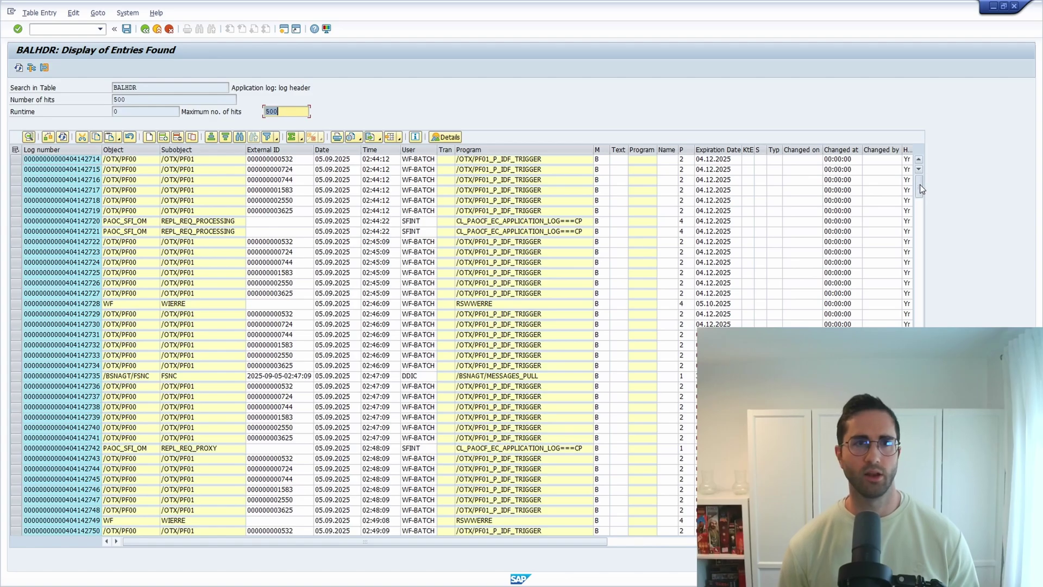
pyautogui.moveTo(922, 188); pyautogui.dragTo(920, 472)
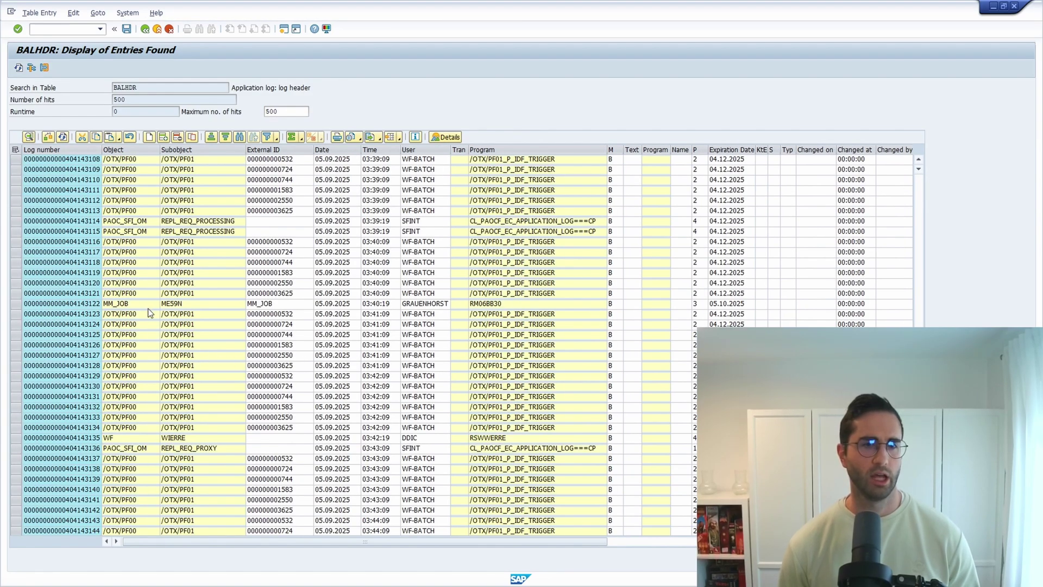
# - Return to the BALHDR selection criteria and restrict the object to ZERPUP and the subobject to the pattern ZERPUP*
pyautogui.click(144, 29)
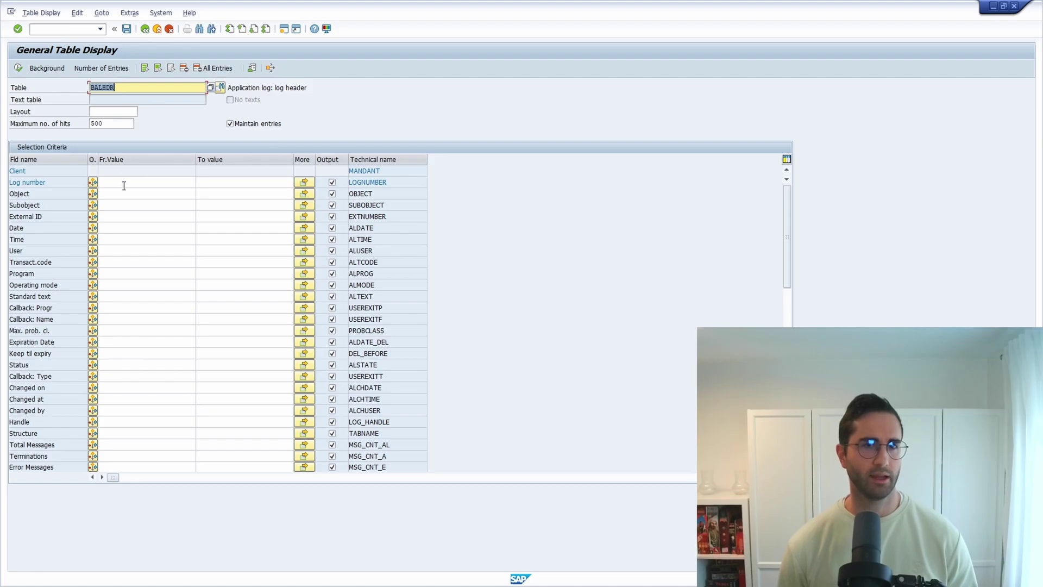
pyautogui.click(126, 194)
pyautogui.write('ZERPUP')
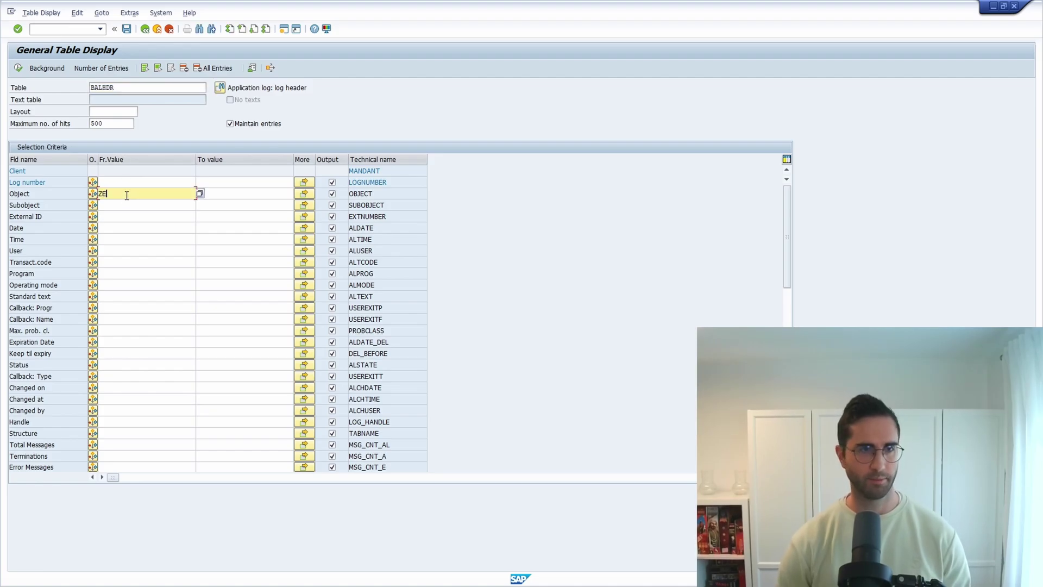
pyautogui.click(125, 205)
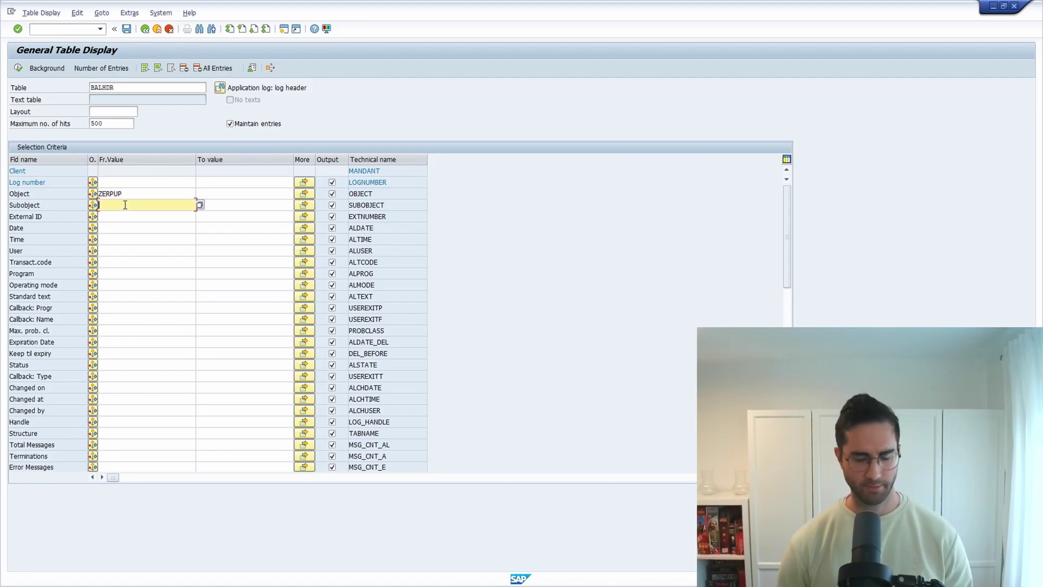
pyautogui.write('ZERPUP')
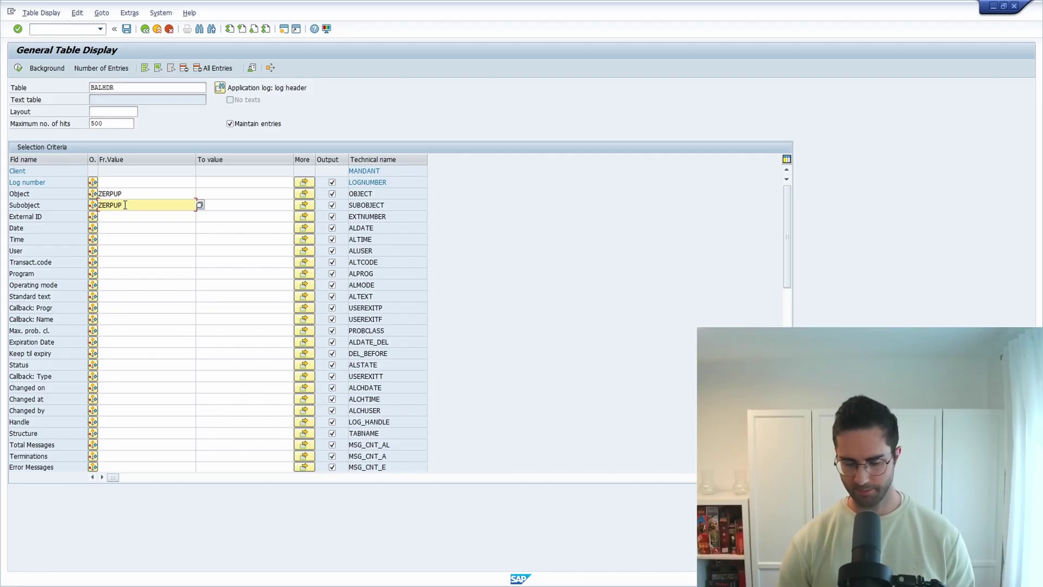
pyautogui.write('*')
# - Search the subobject value help for zerpUP*, adopt the found subobject and display the matching BALHDR entries
pyautogui.press('Return')
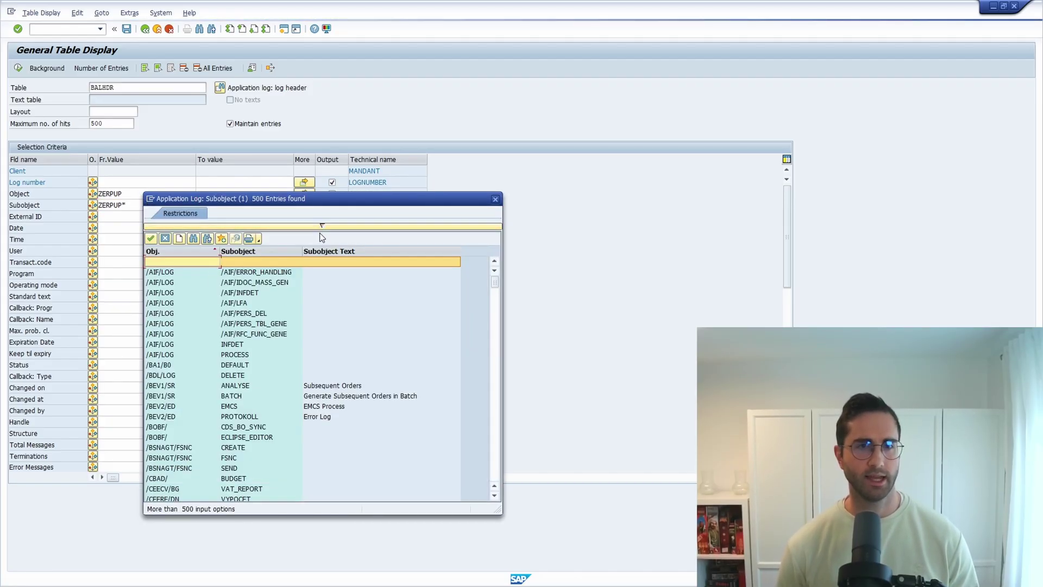
pyautogui.click(276, 226)
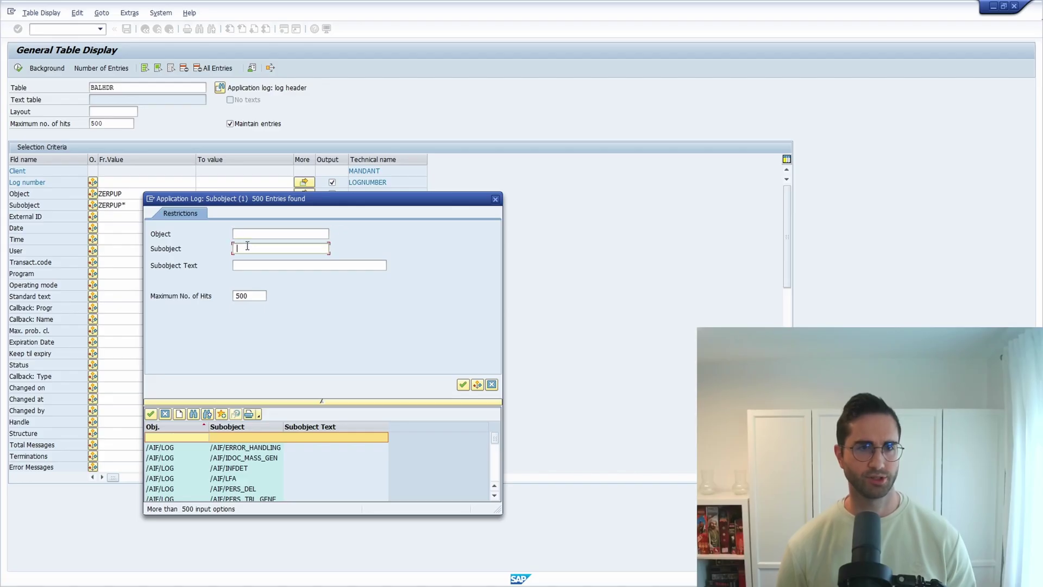
pyautogui.write('zerpUP')
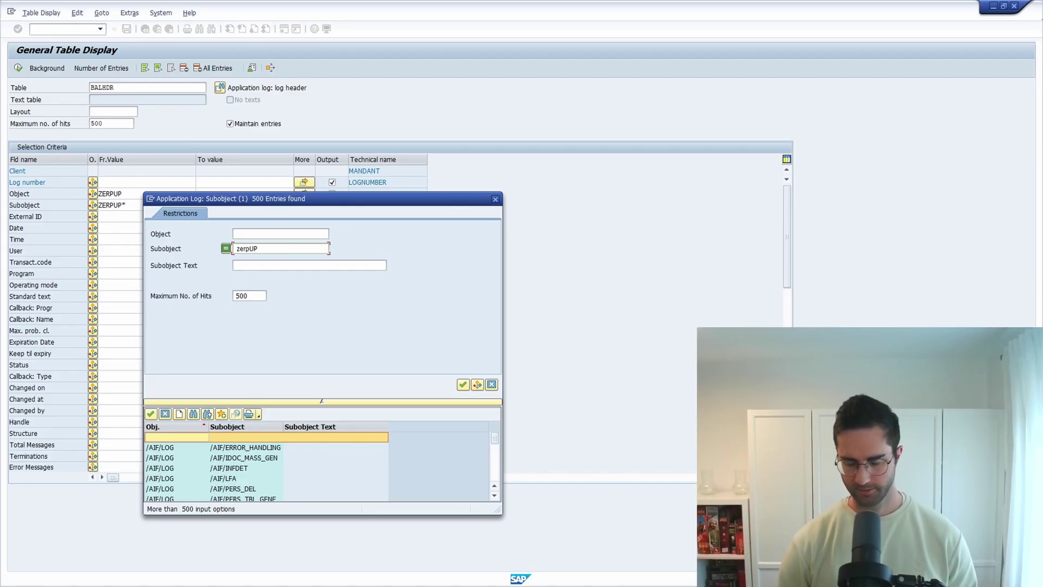
pyautogui.write('*')
pyautogui.press('Return')
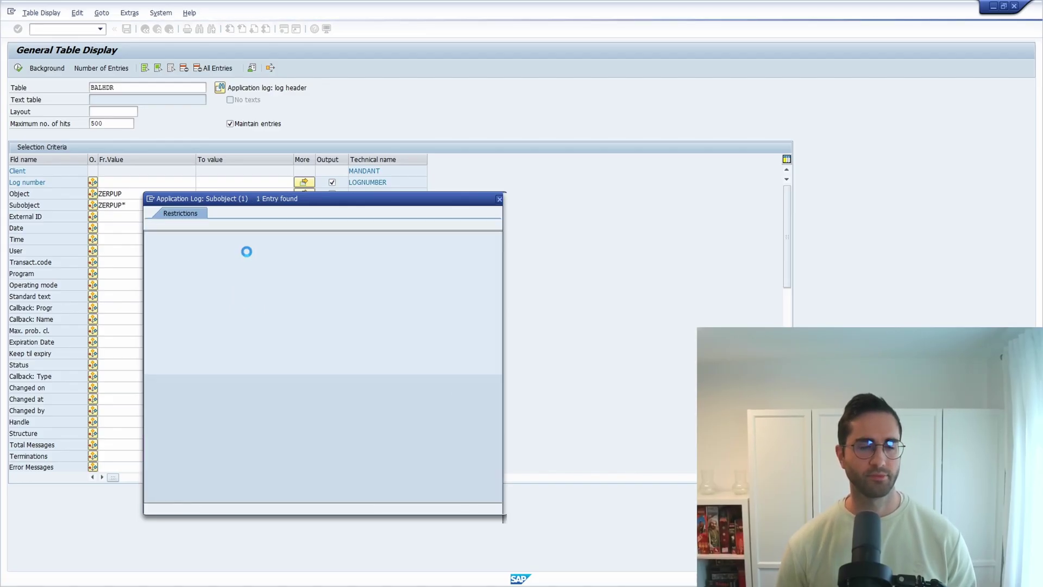
pyautogui.doubleClick(189, 263)
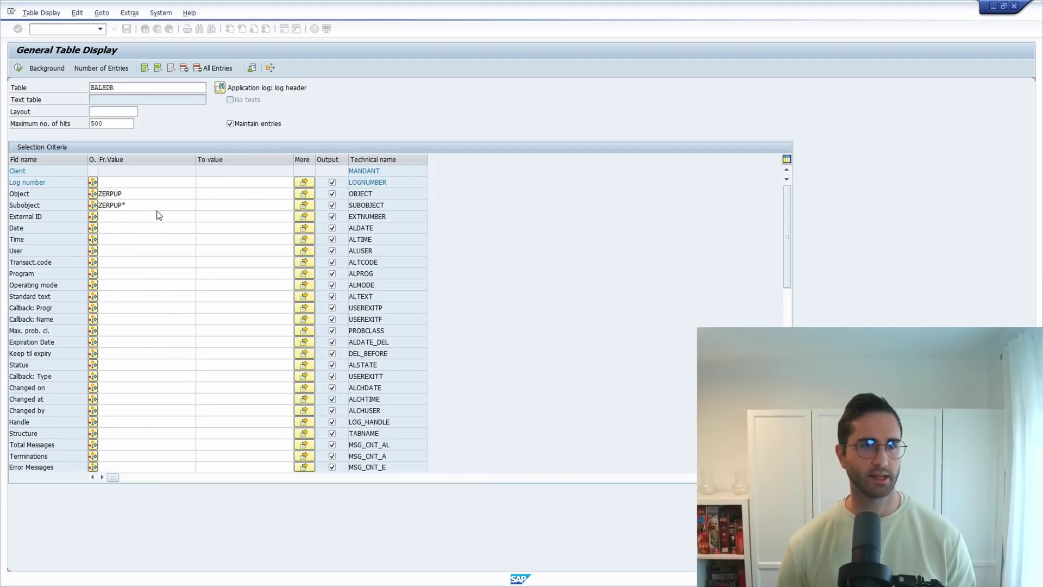
pyautogui.press('F8')
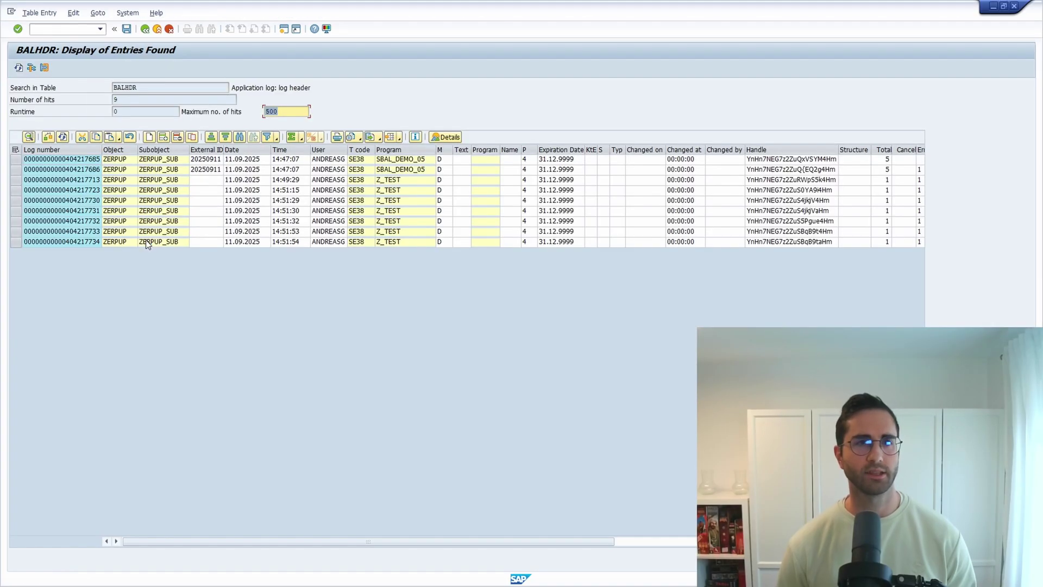
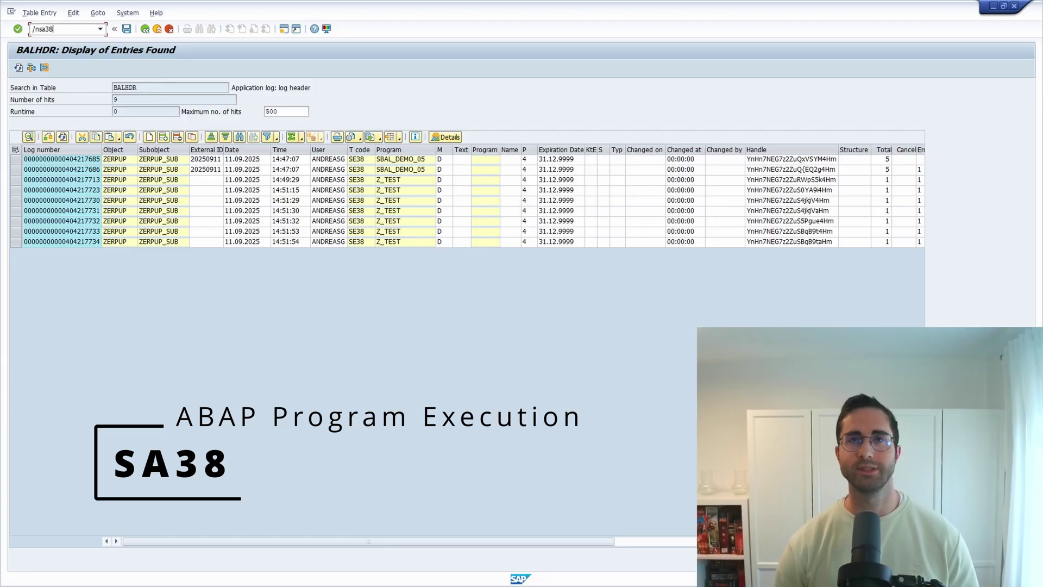
# - Start transaction SA38 and execute the program SBAL_DOCUMENTATION
pyautogui.press('Return')
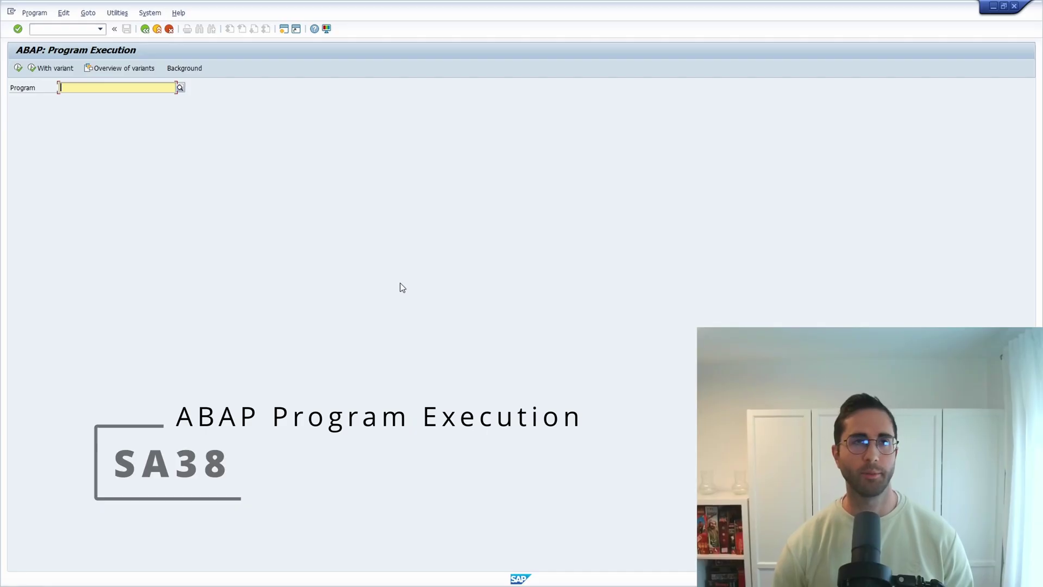
pyautogui.write('abal')
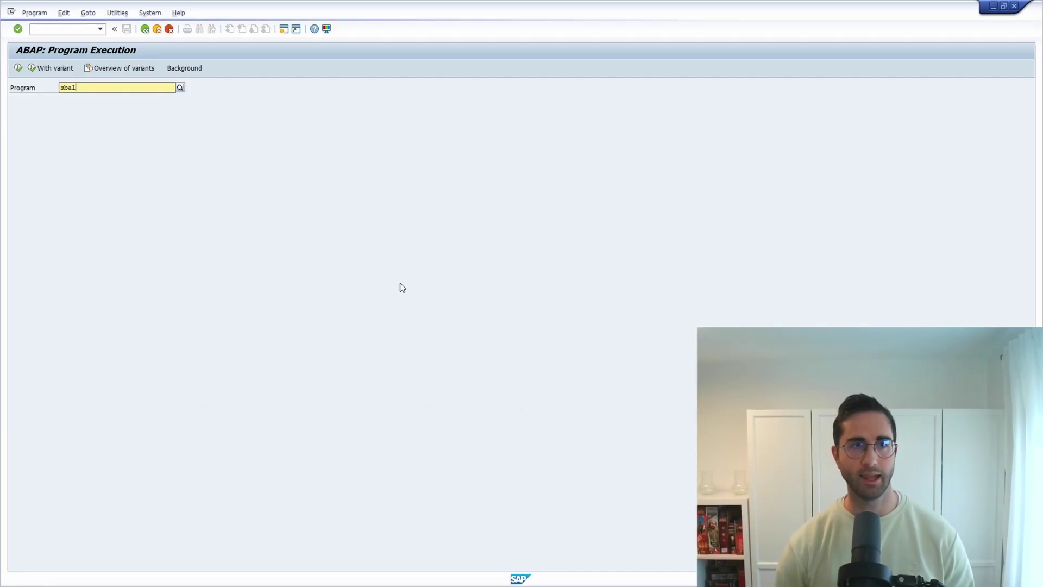
pyautogui.write('_documentation')
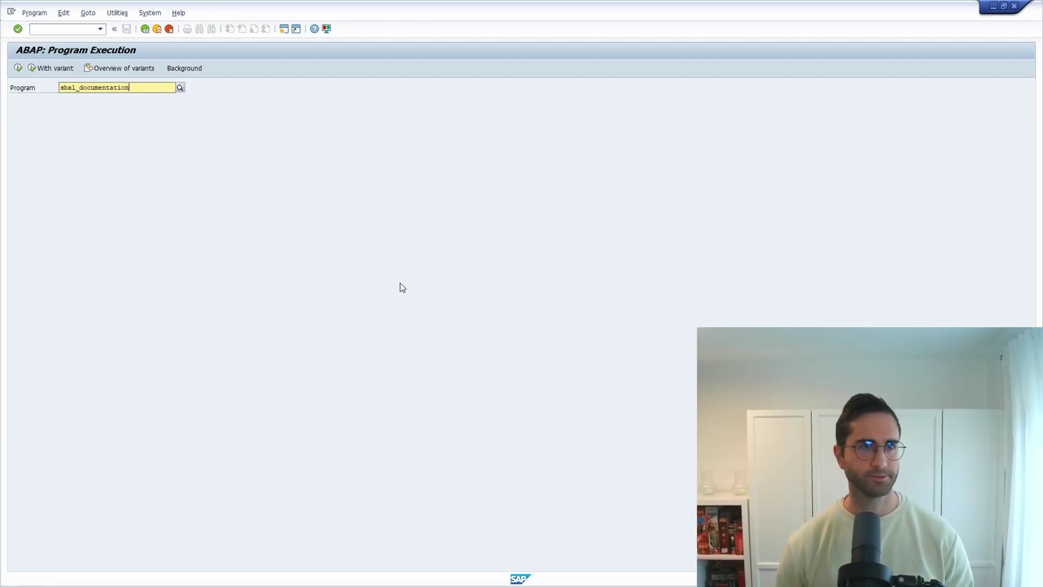
pyautogui.press('F8')
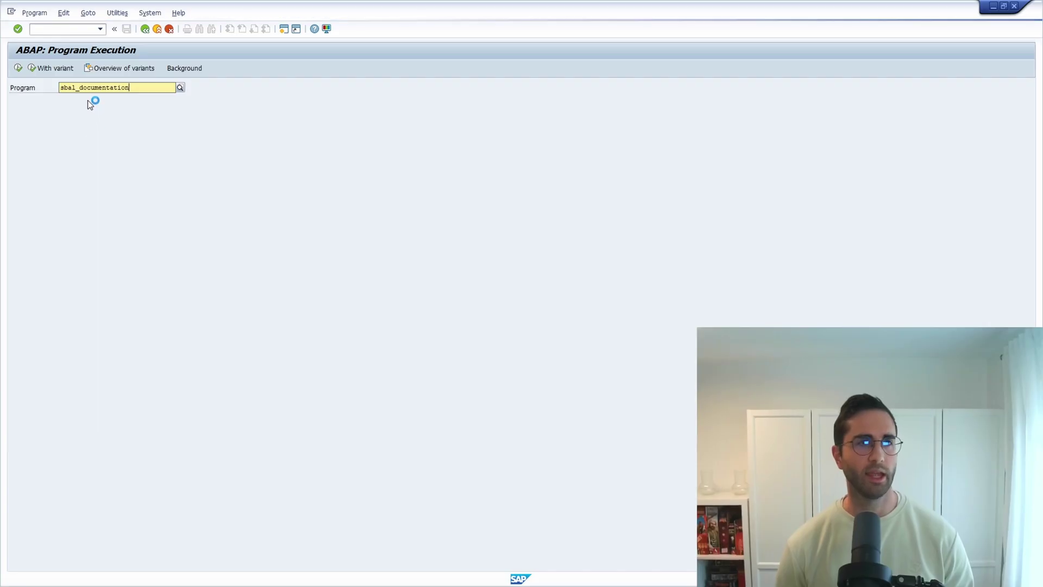
pyautogui.click(18, 68)
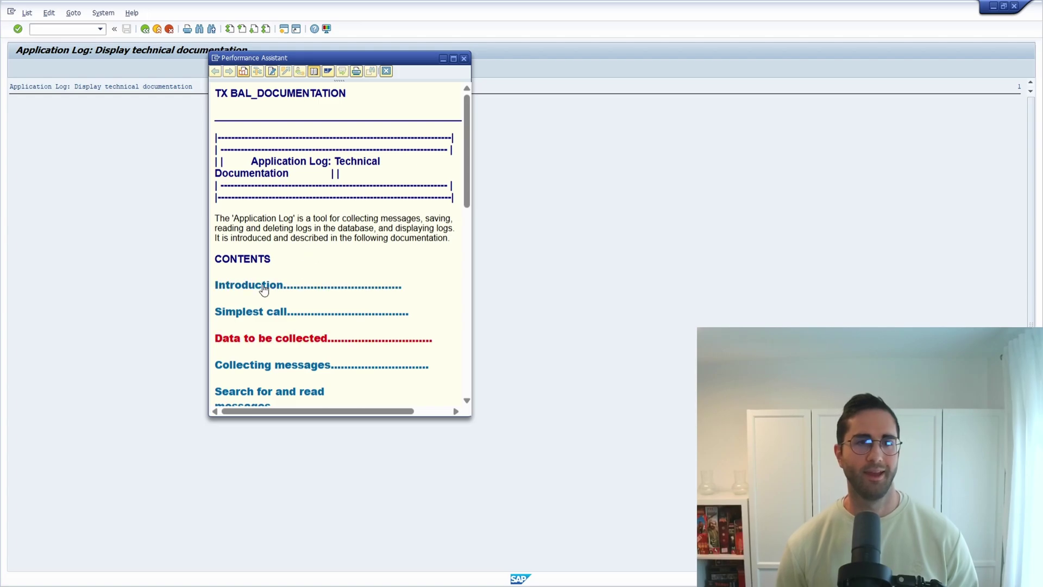
# - Look through the application log's technical documentation, including the chapter on data to be collected, and close the documentation window
pyautogui.scroll(-5, 272, 286)
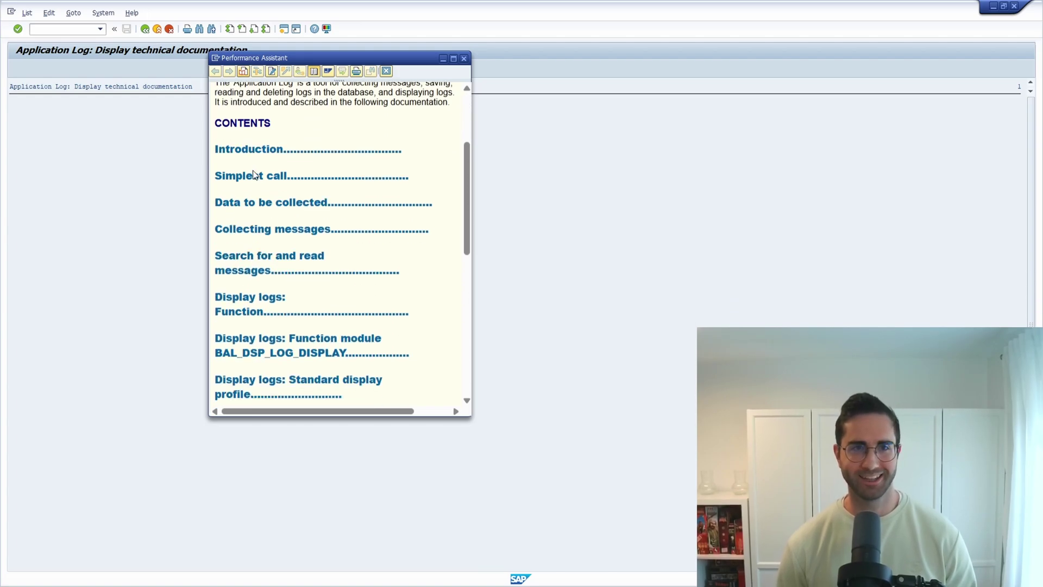
pyautogui.click(261, 199)
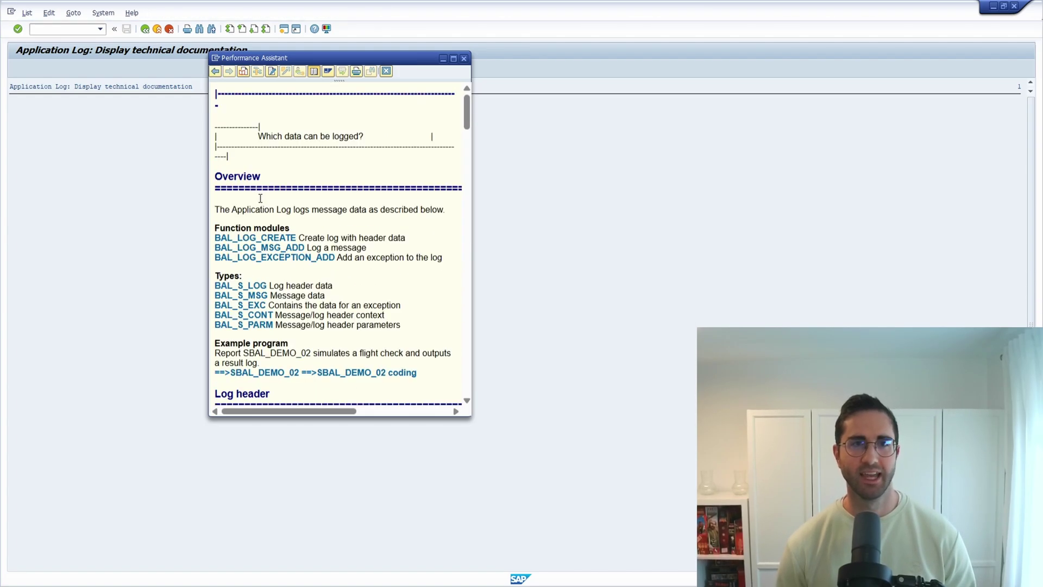
pyautogui.scroll(-15, 314, 249)
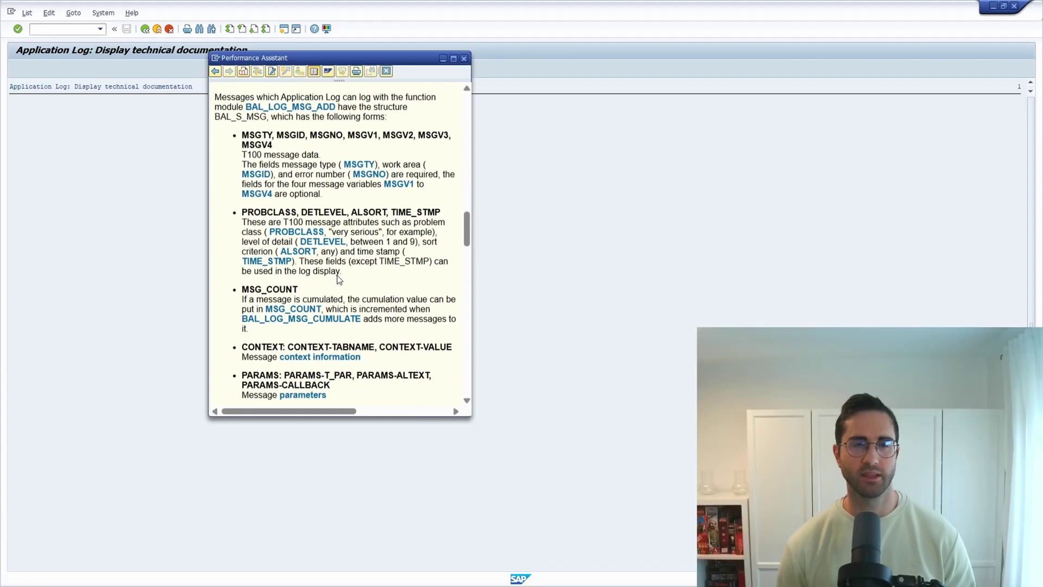
pyautogui.scroll(-4, 337, 272)
pyautogui.scroll(12, 338, 266)
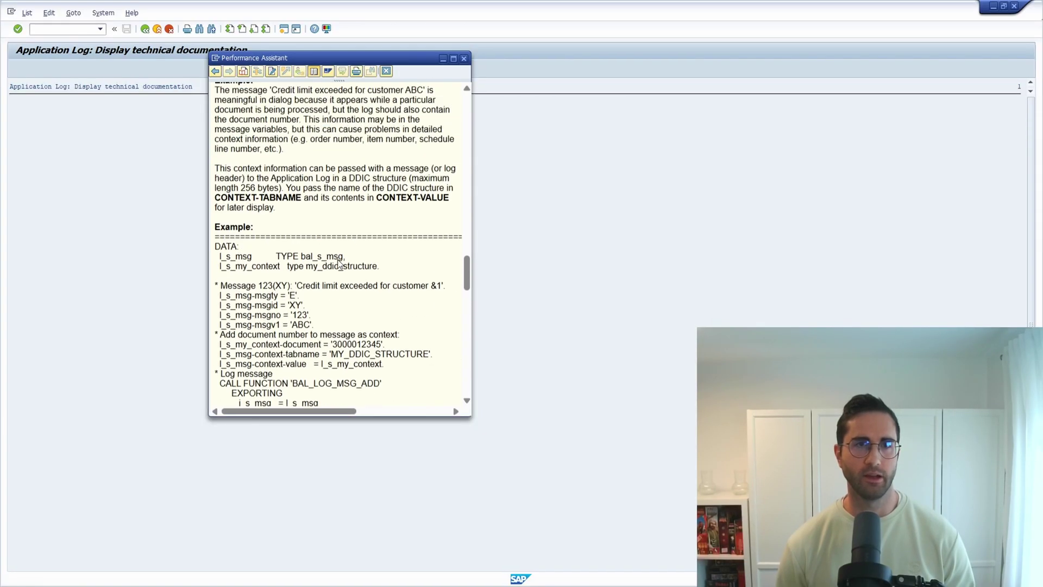
pyautogui.scroll(10, 338, 262)
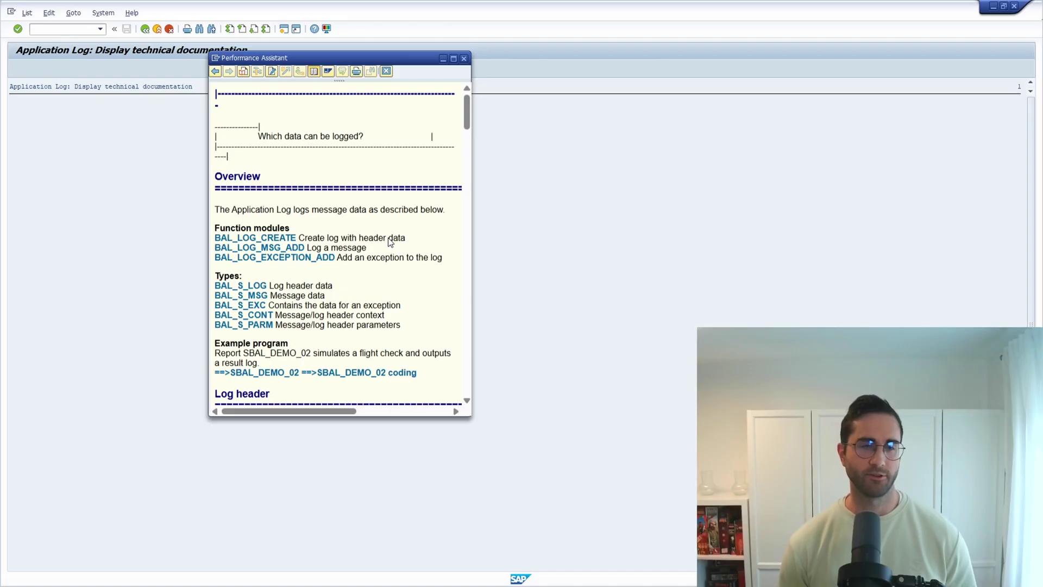
pyautogui.click(465, 58)
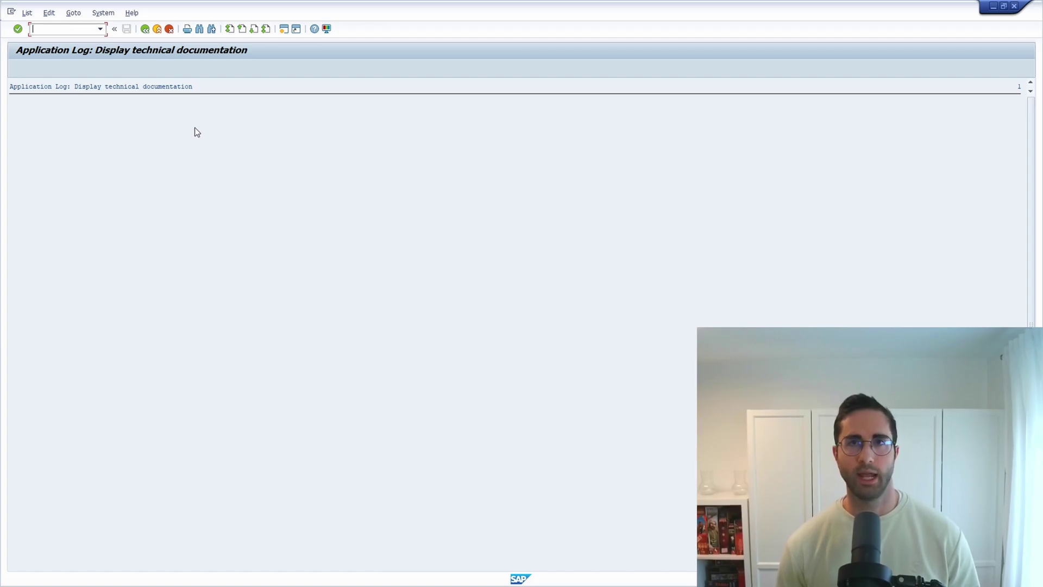
# - Start transaction SA38 again, search the programs for SBAL_demo* and choose SBAL_DEMO_01
pyautogui.click(59, 31)
pyautogui.write('/n')
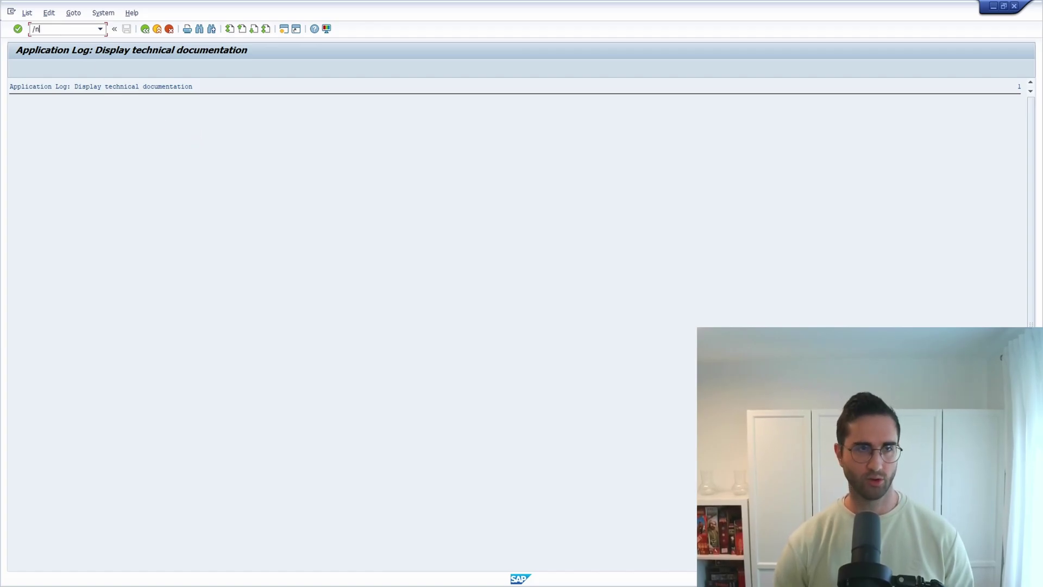
pyautogui.write('sa38')
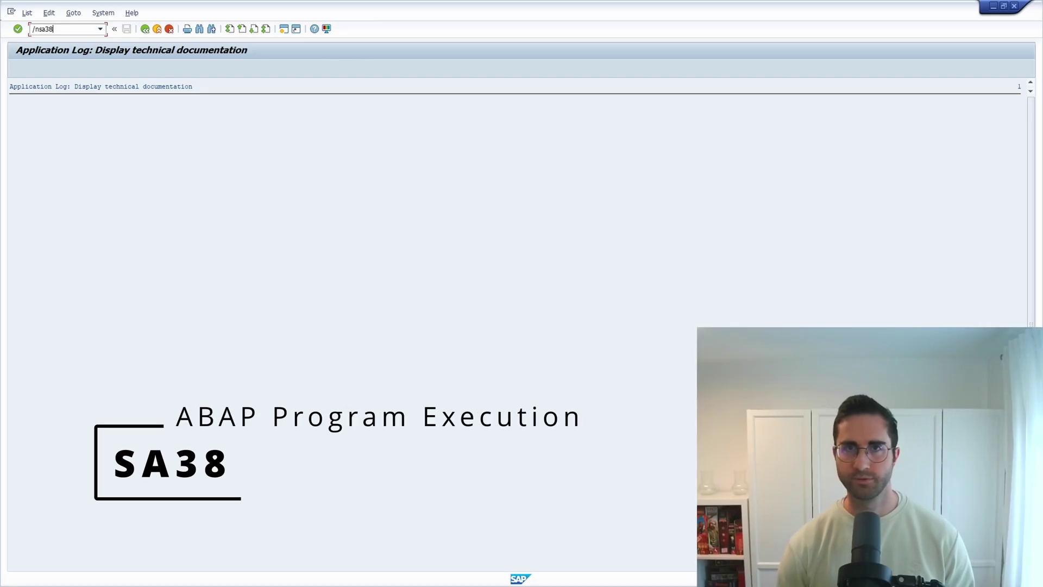
pyautogui.press('Return')
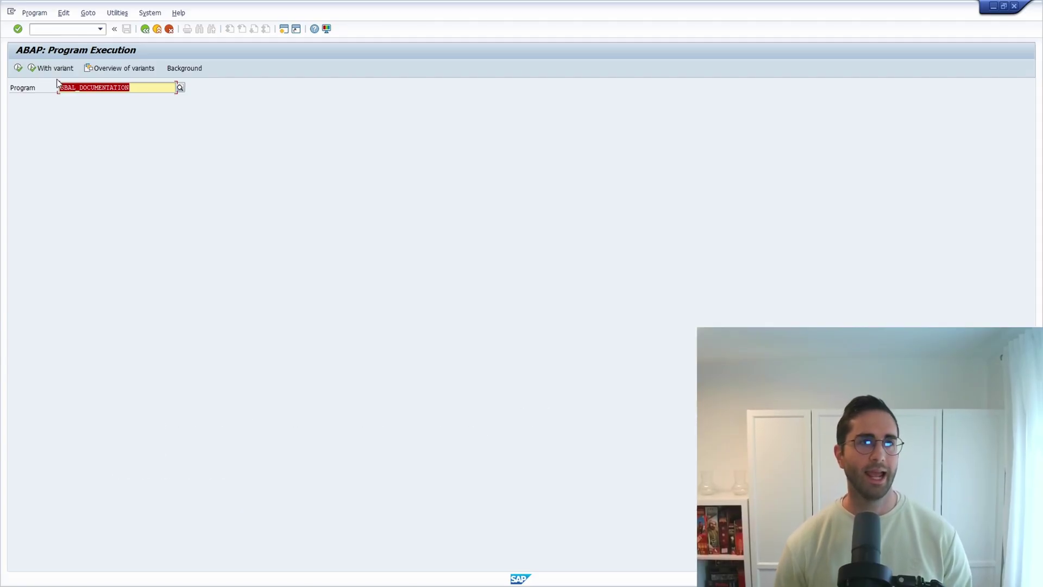
pyautogui.moveTo(79, 87); pyautogui.dragTo(176, 87)
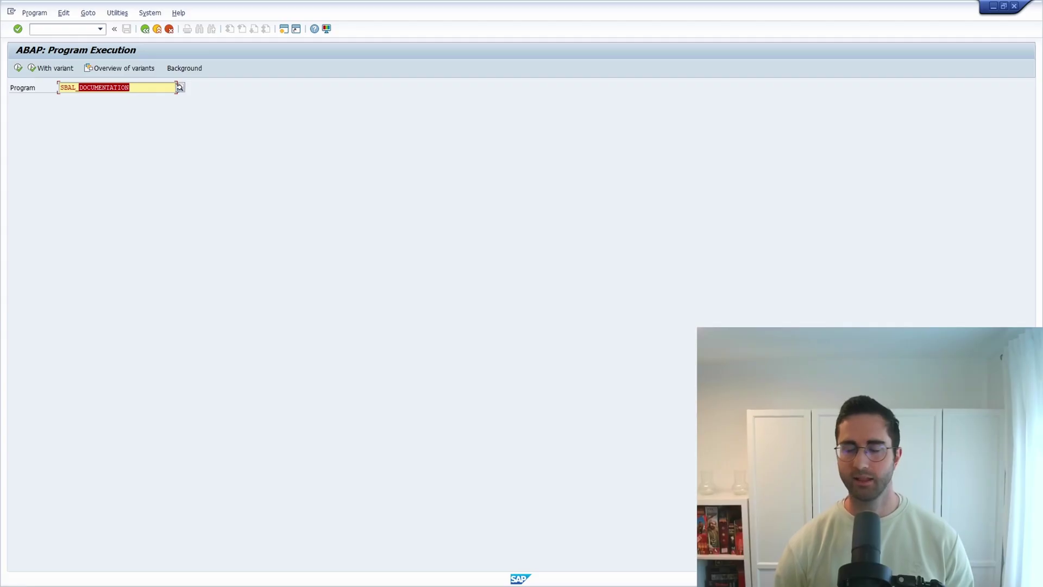
pyautogui.write('demo*')
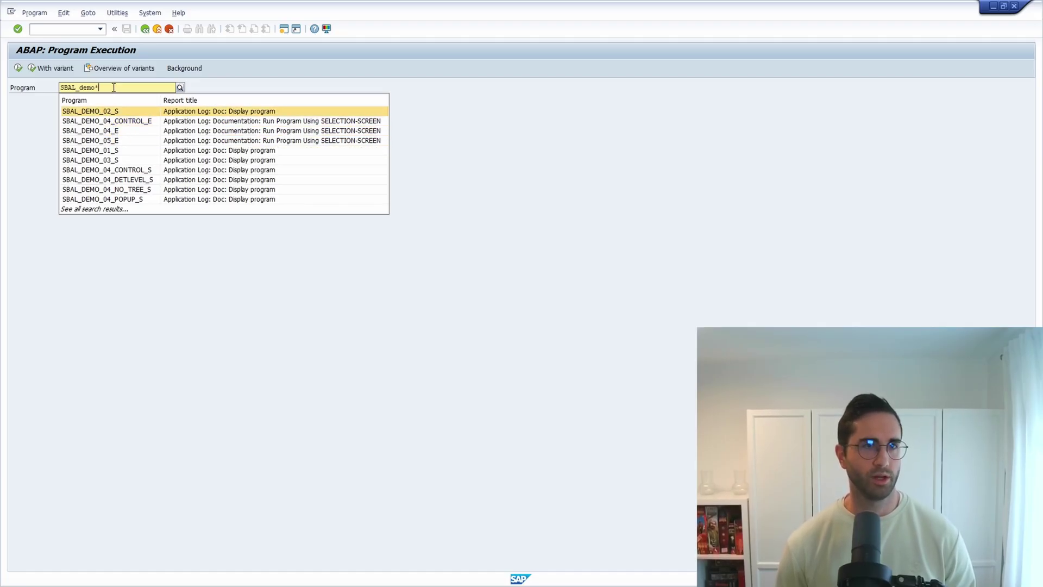
pyautogui.press('F4')
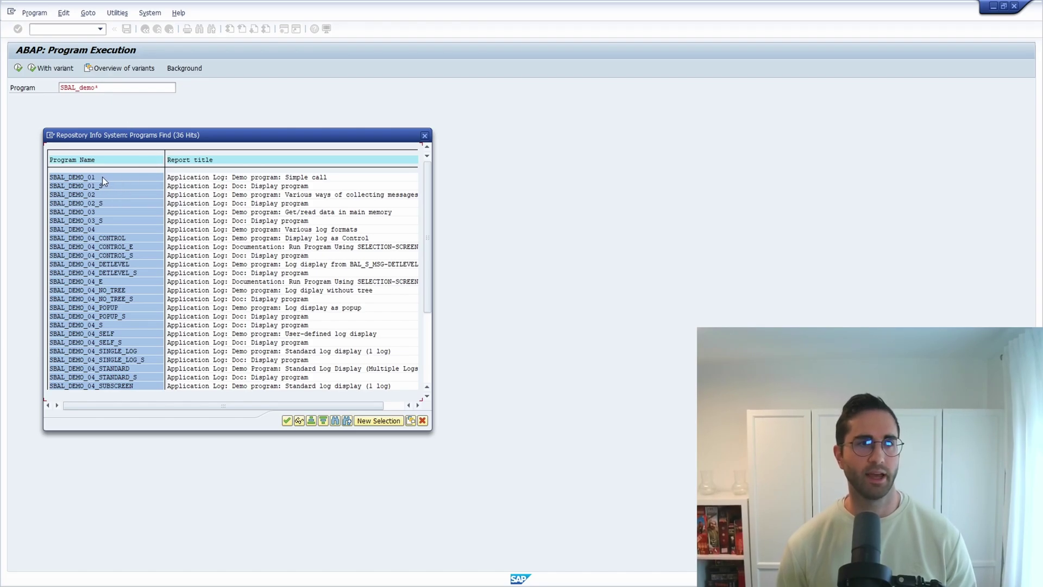
pyautogui.doubleClick(102, 177)
# - Run the simple call demo program with its preset flight check values, display its log and return to the program selection
pyautogui.click(18, 68)
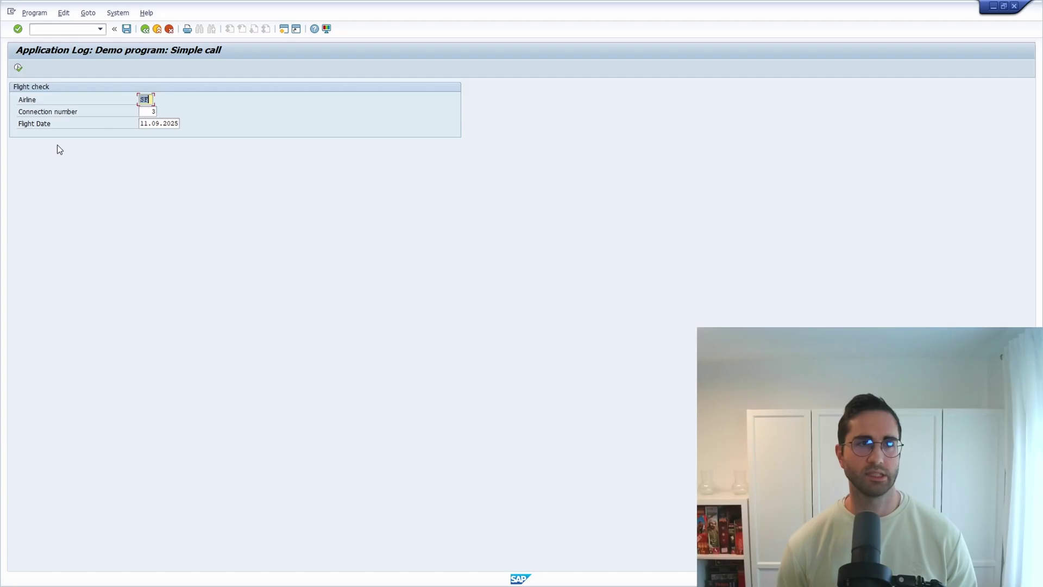
pyautogui.click(19, 67)
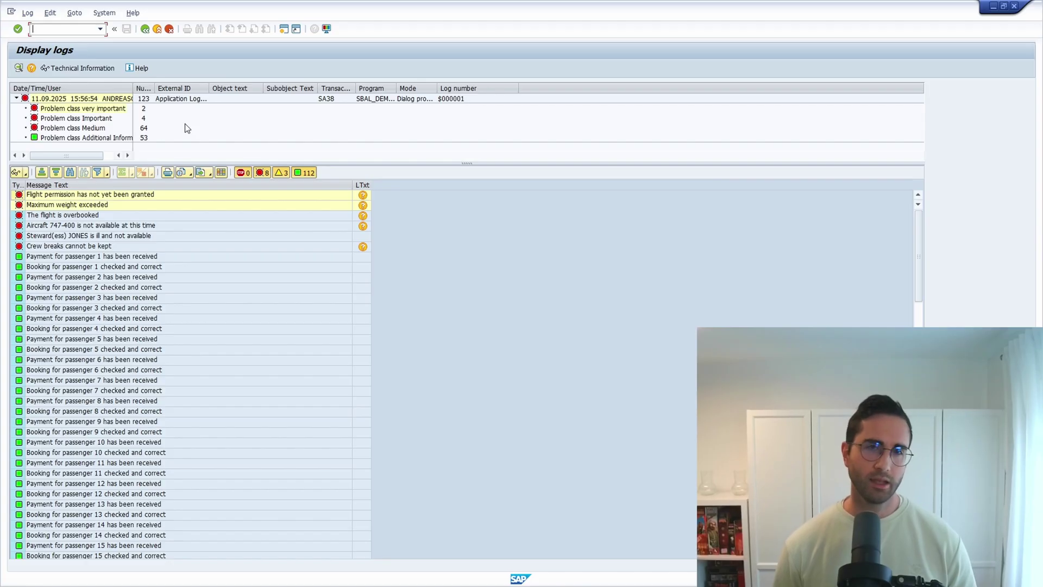
pyautogui.click(141, 28)
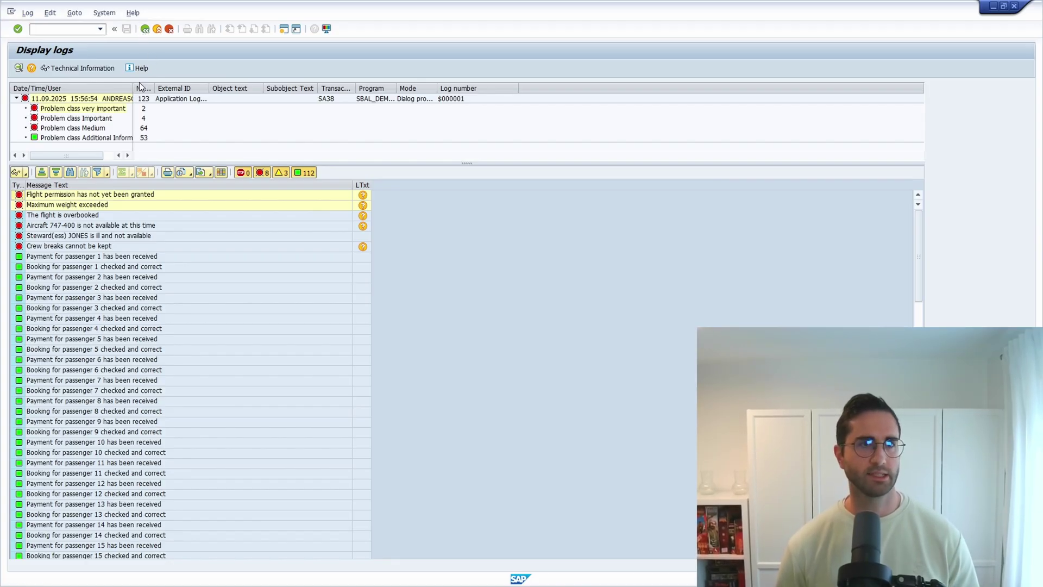
pyautogui.click(142, 28)
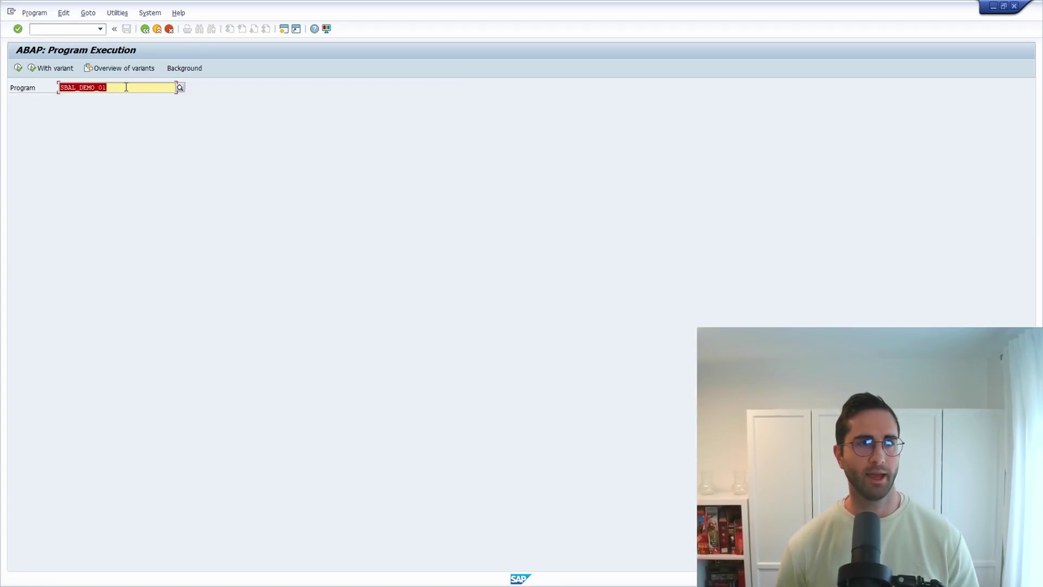
# - Search the programs for SBAL_DEMO_01*, choose SBAL_DEMO_01_S and execute it
pyautogui.click(125, 88)
pyautogui.write('*')
pyautogui.press('F4')
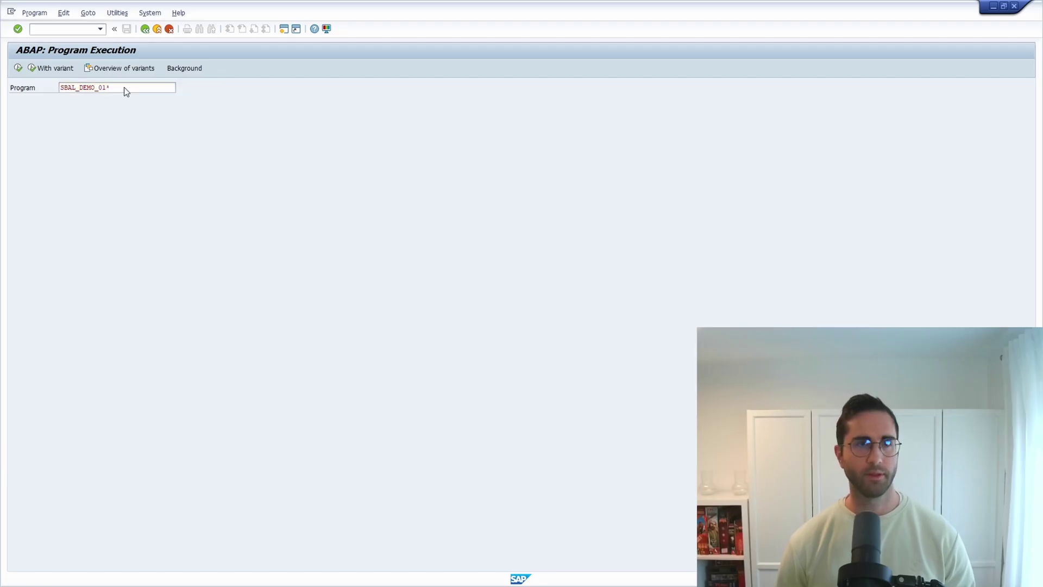
pyautogui.doubleClick(117, 184)
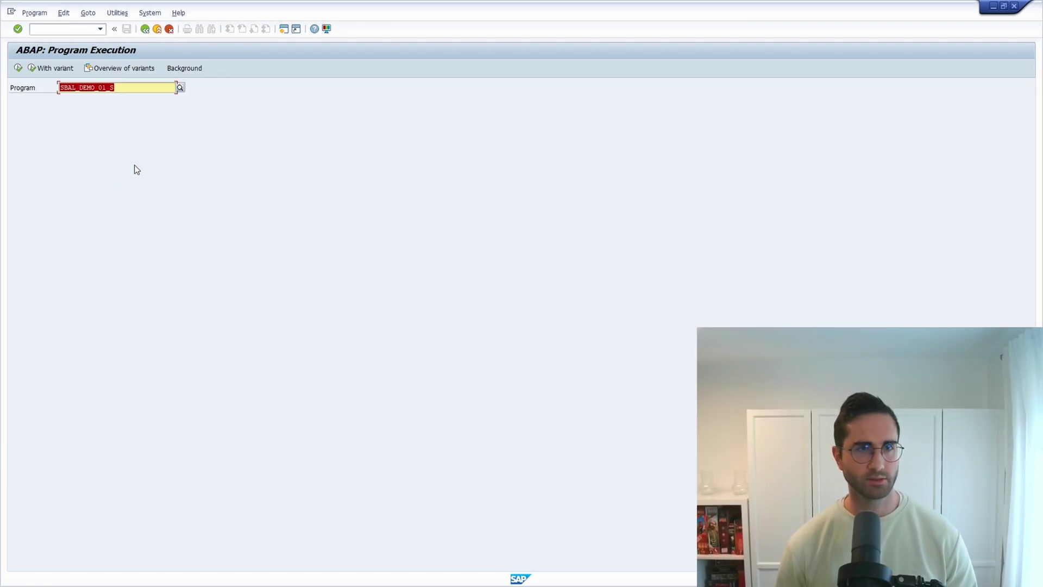
pyautogui.press('F8')
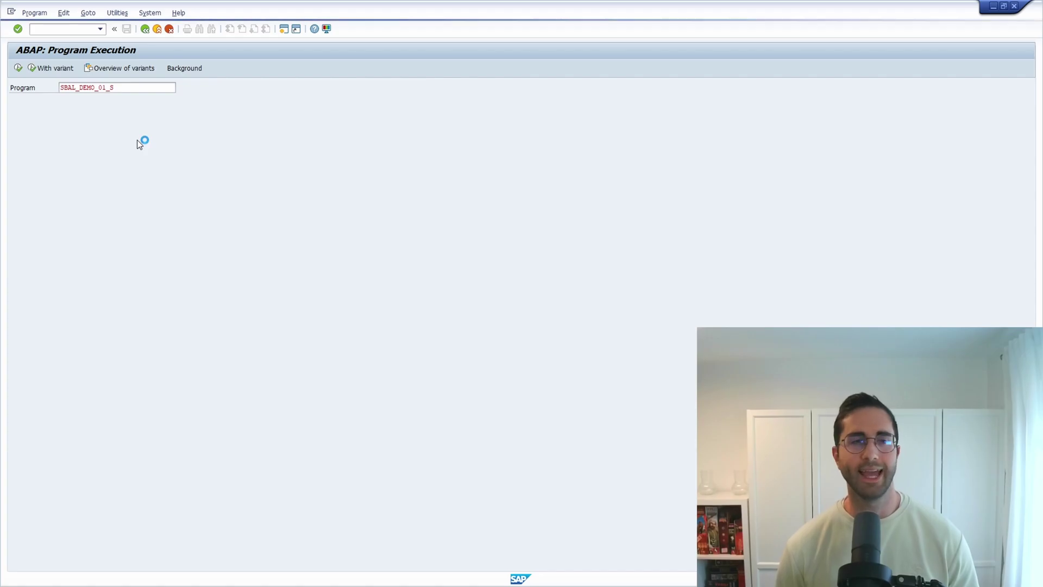
# - Shorten the program name in the program selection to SBAL_DEMO_01 and copy it
pyautogui.click(144, 29)
pyautogui.click(142, 91)
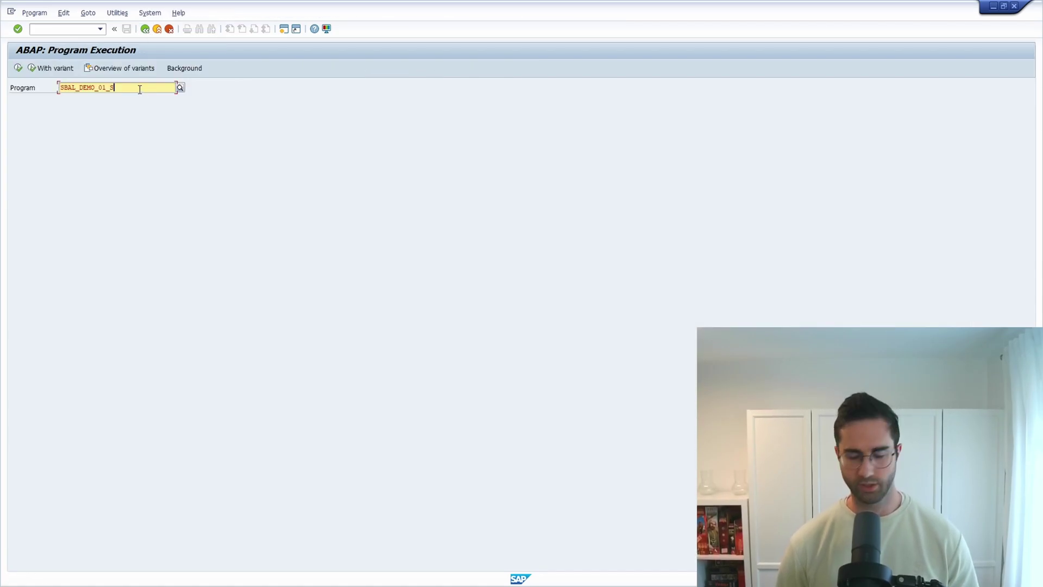
pyautogui.press('BackSpace')
pyautogui.press('BackSpace')
pyautogui.moveTo(140, 89); pyautogui.dragTo(46, 89)
pyautogui.hotkey('ctrl', 'c')
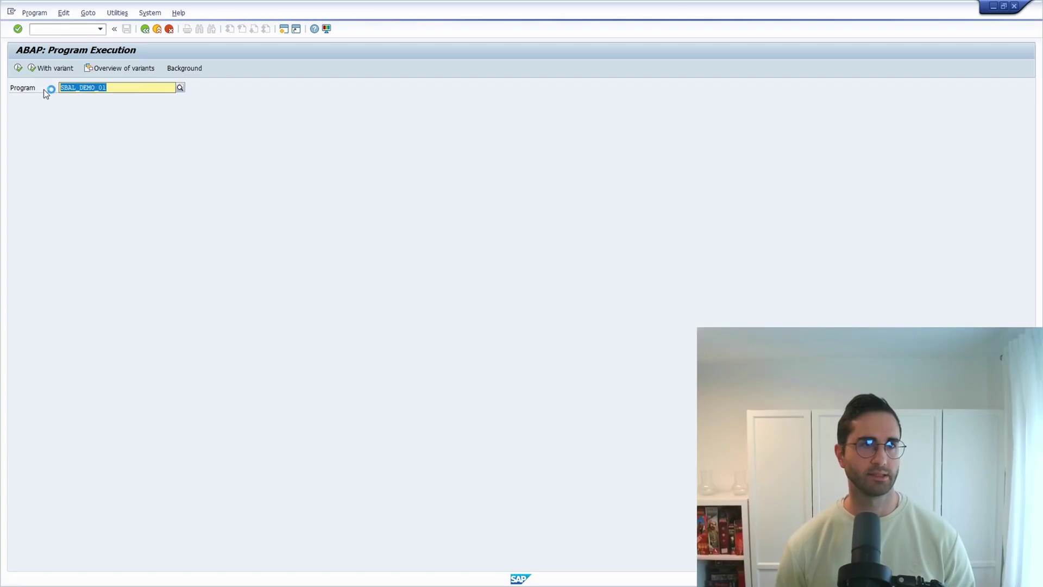
# - Start transaction SE38 and display the source code of the copied program SBAL_DEMO_01
pyautogui.click(46, 30)
pyautogui.write('/nse38')
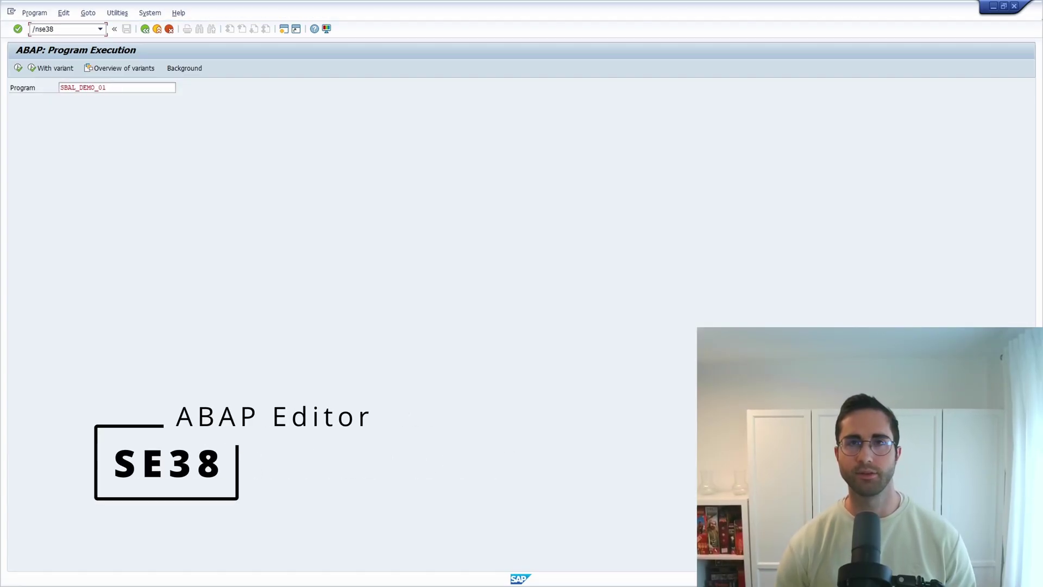
pyautogui.press('Return')
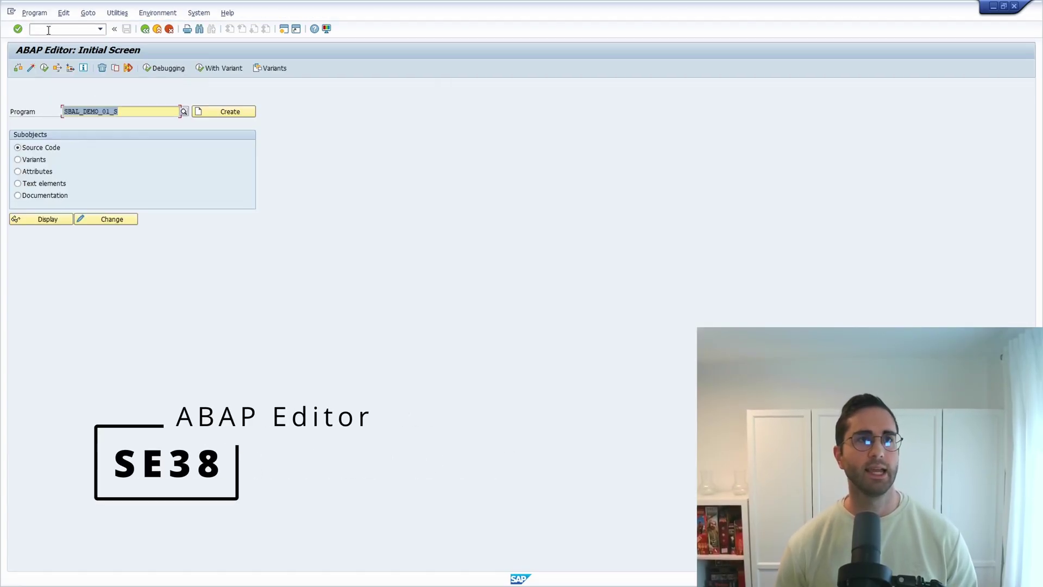
pyautogui.press('BackSpace')
pyautogui.hotkey('ctrl', 'v')
pyautogui.click(55, 217)
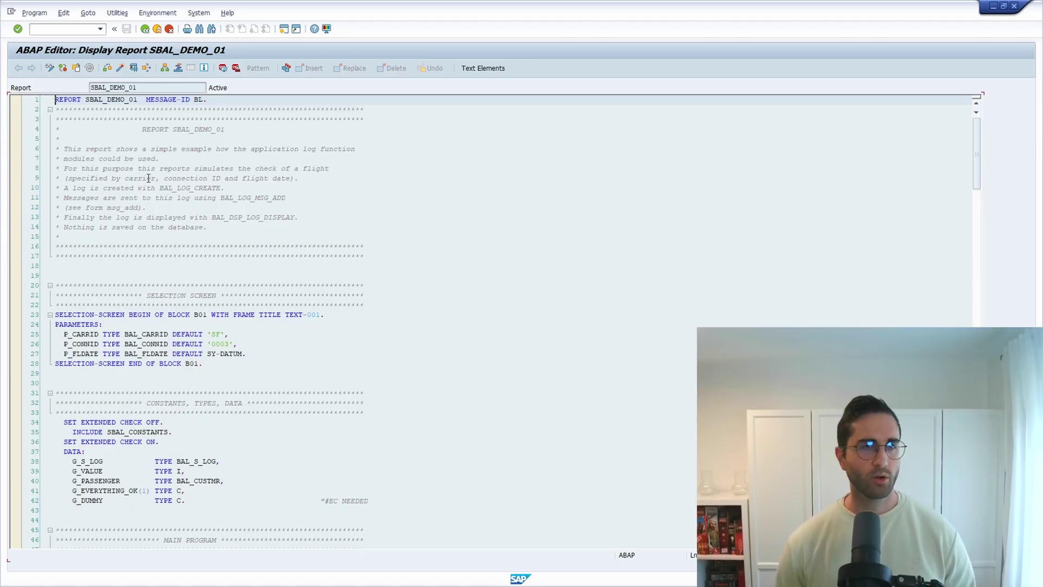
# - Start transaction SE91, display the messages of message class BL and look through their short texts
pyautogui.click(64, 29)
pyautogui.write('/n')
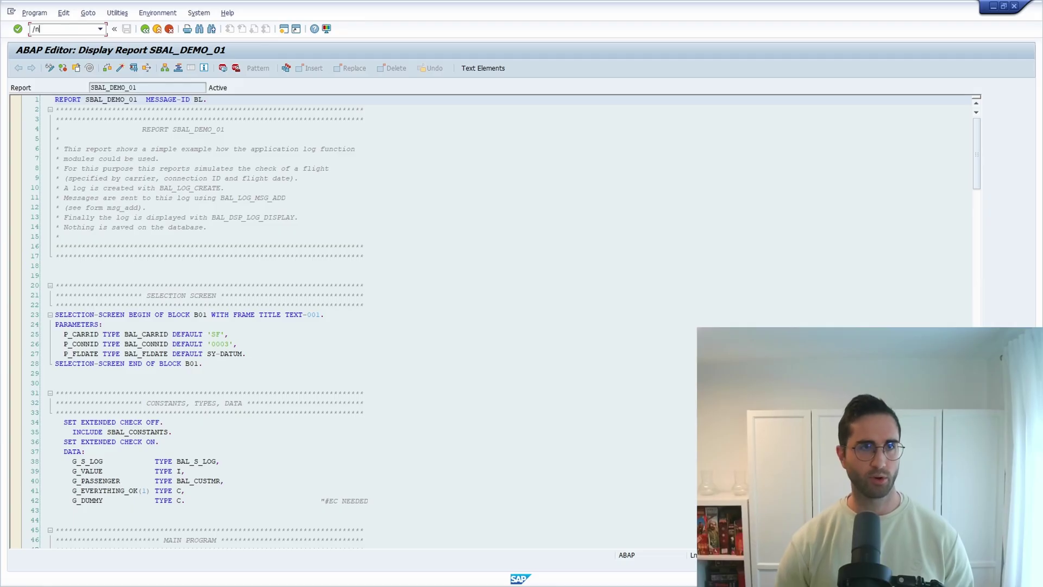
pyautogui.write('se')
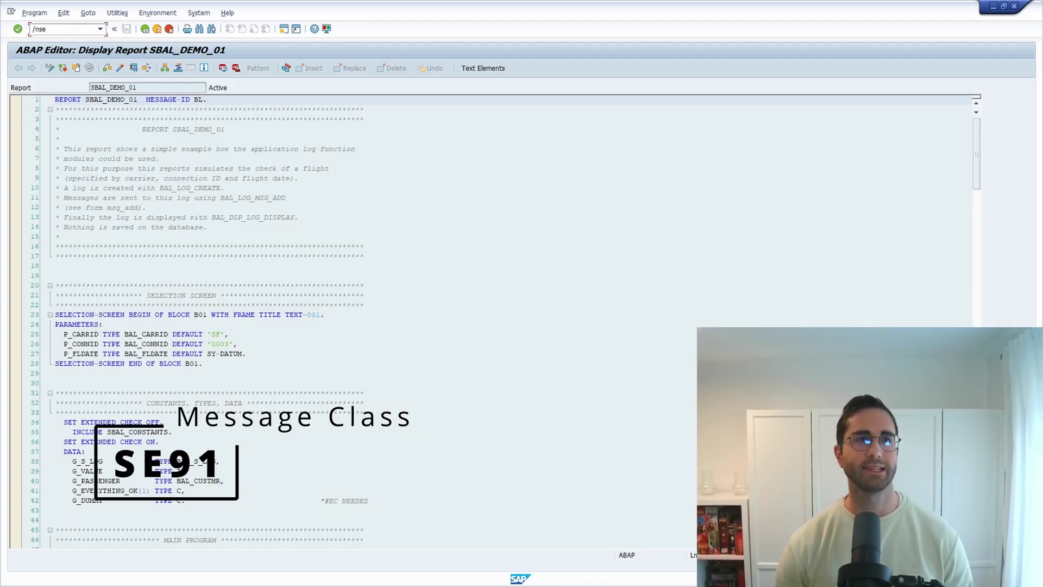
pyautogui.write('91')
pyautogui.press('Return')
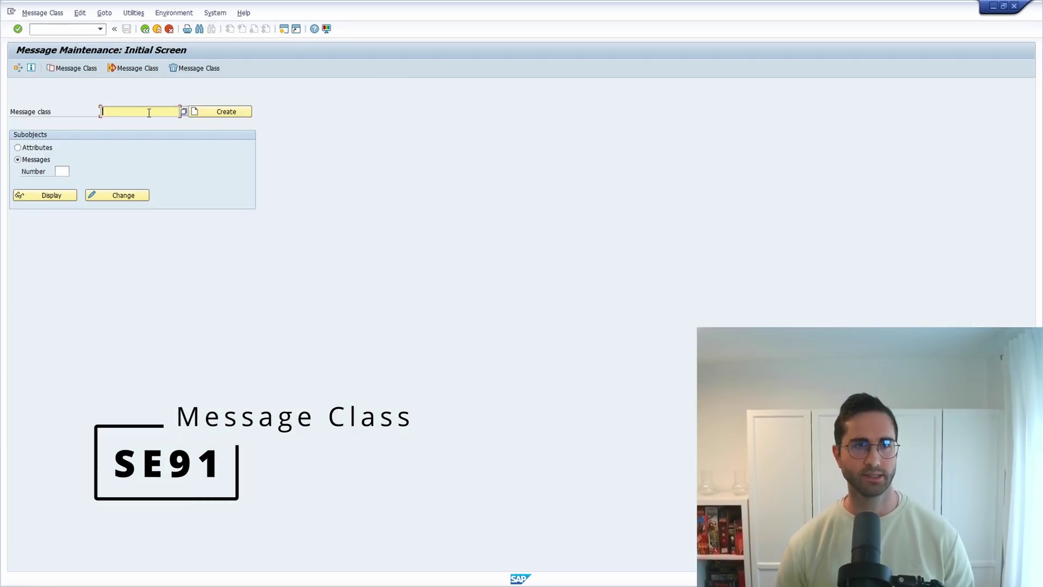
pyautogui.write('b1')
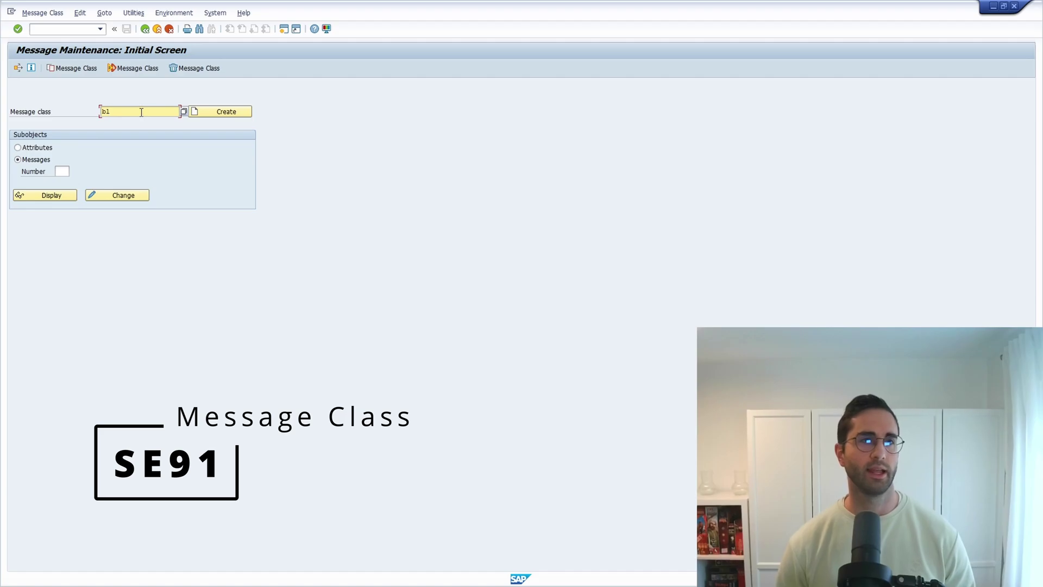
pyautogui.click(59, 196)
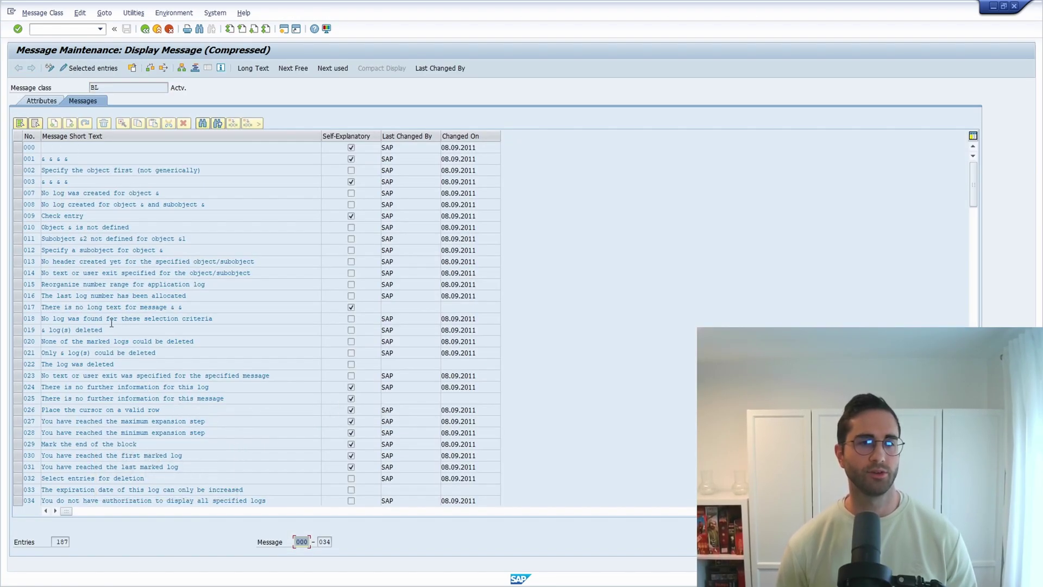
pyautogui.scroll(-2, 102, 317)
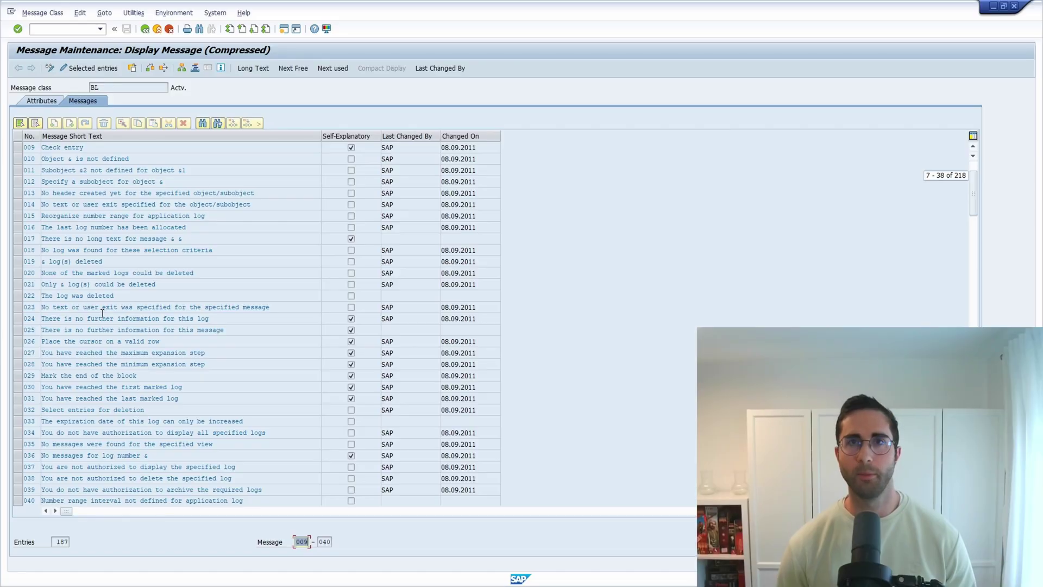